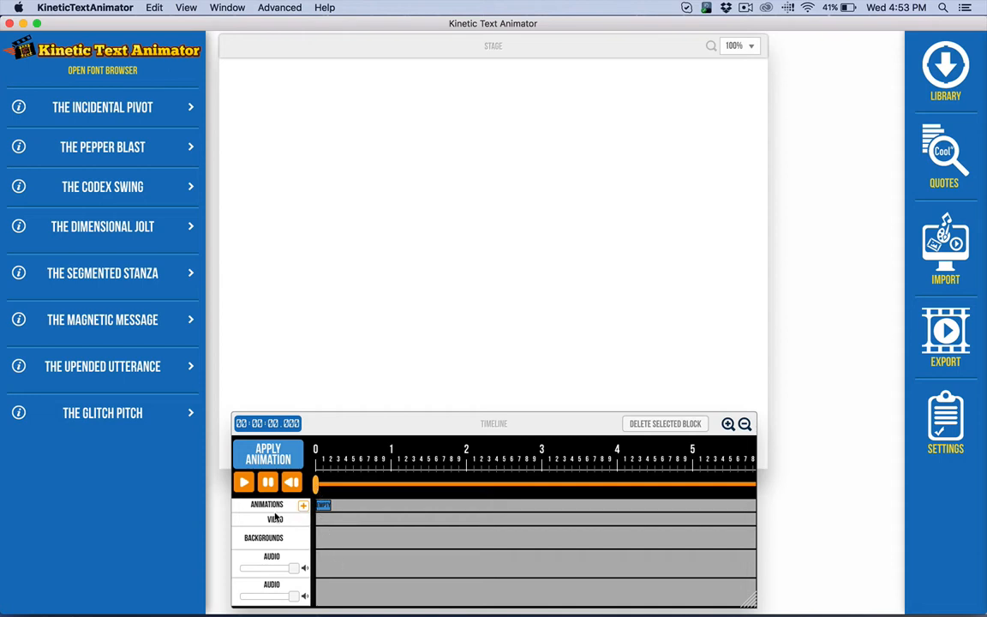
Set up the empty animation block with the Pepper Blast style and the Alpha Echo font.
left_click(322, 505)
left_click(101, 149)
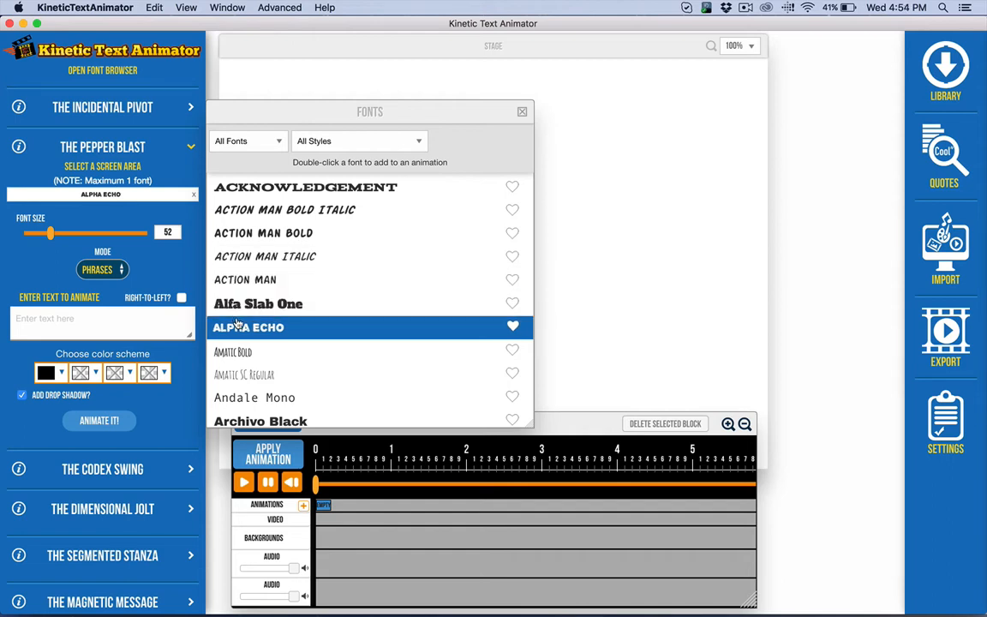
left_click(521, 115)
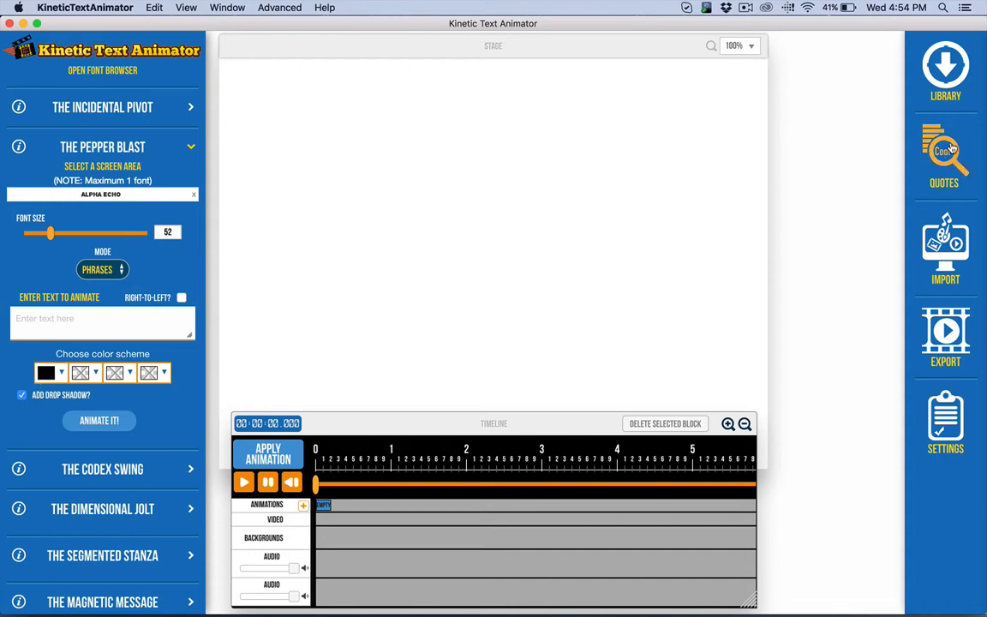
Search the quotes for "INSPIRATIONAL" and copy the quote "I'm going to stand outside. So if anyone asks. I'm outstanding.".
left_click(944, 154)
left_click(764, 115)
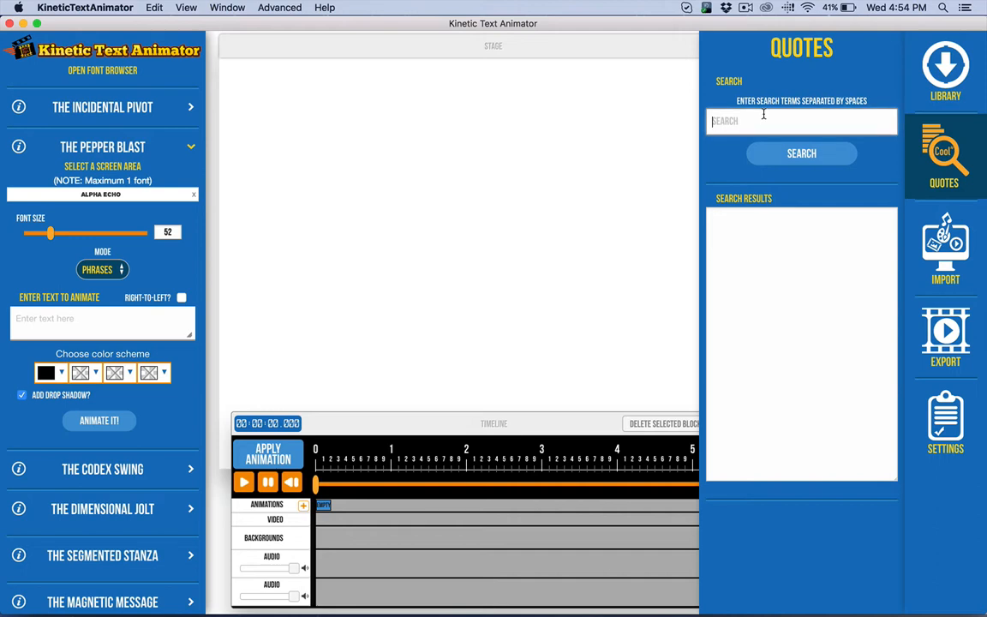
type("INSPIRATIONAL")
left_click(782, 155)
triple_click(781, 390)
key("super+c")
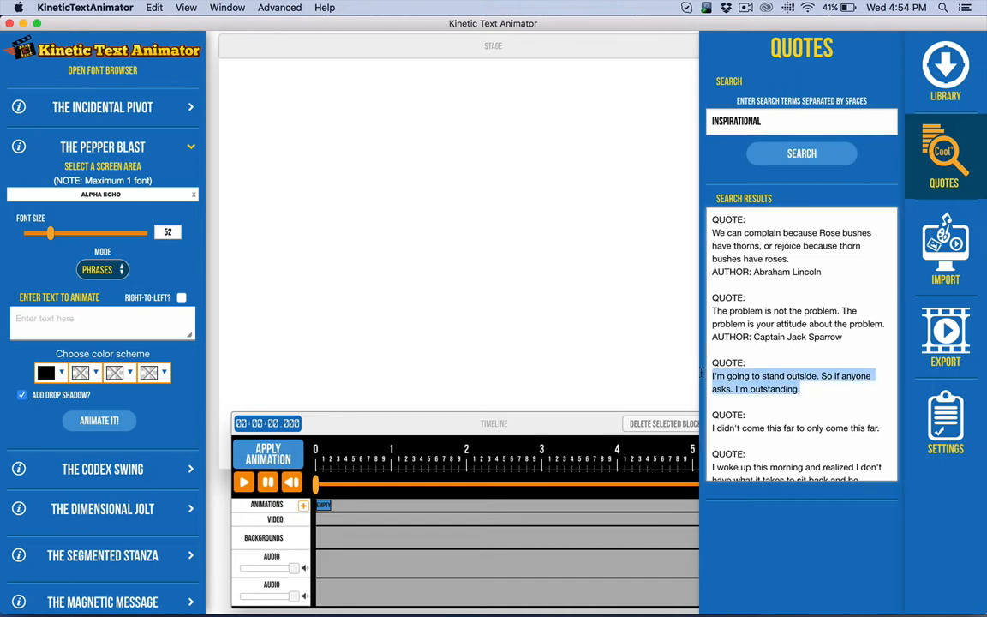
Paste the copied quote as the Pepper Blast text to animate and set the mode to Words.
left_click(79, 324)
key("super+v")
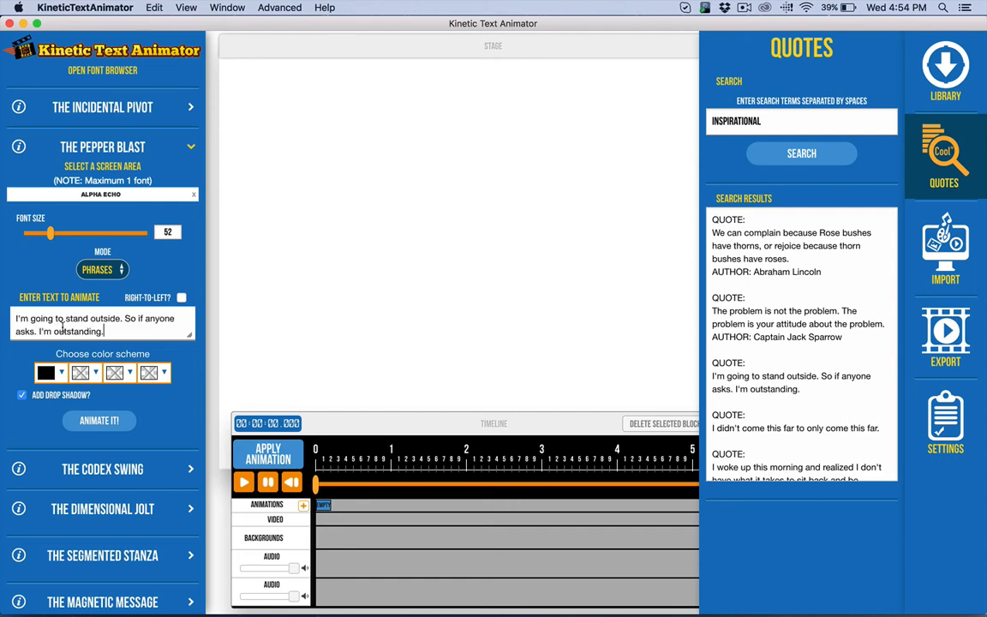
left_click(91, 269)
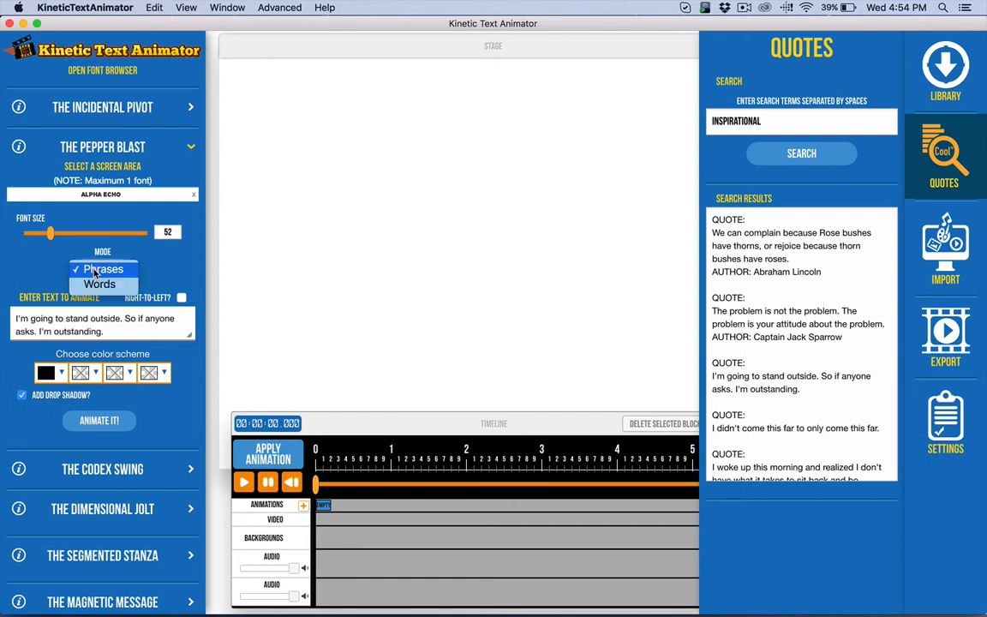
left_click(94, 284)
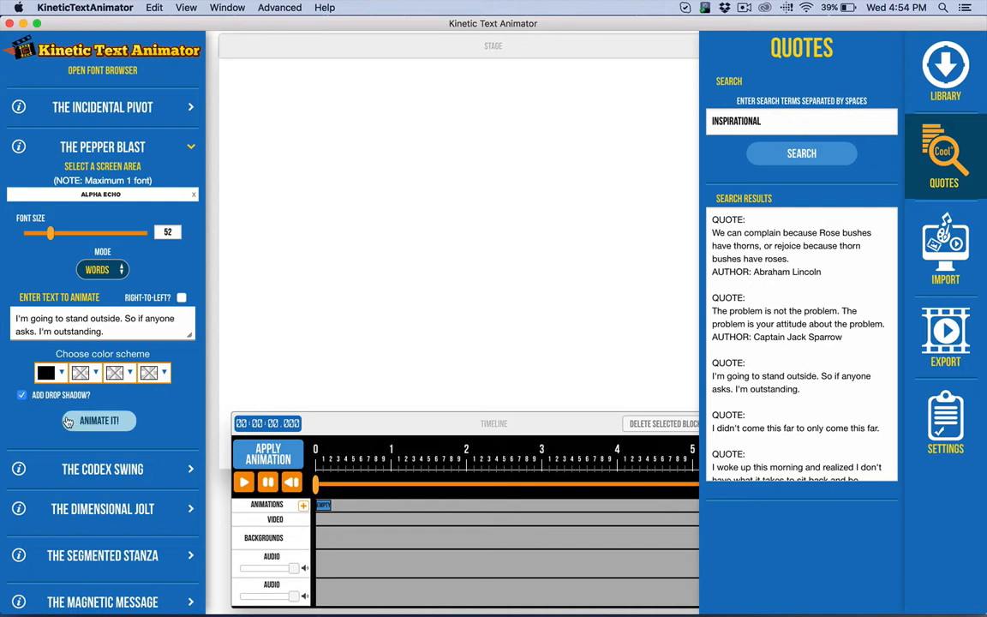
Select all nine quadrants as the text's screen area and generate the Pepper Blast animation.
left_click(82, 165)
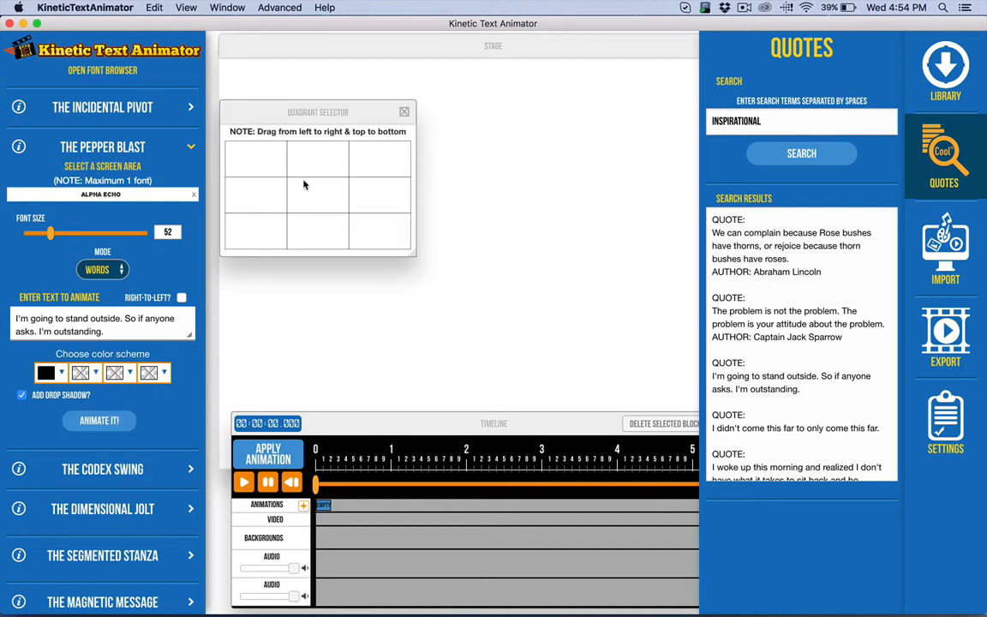
mouse_move(248, 154)
left_mouse_down()
mouse_move(311, 171)
mouse_move(392, 253)
mouse_move(394, 148)
left_mouse_up()
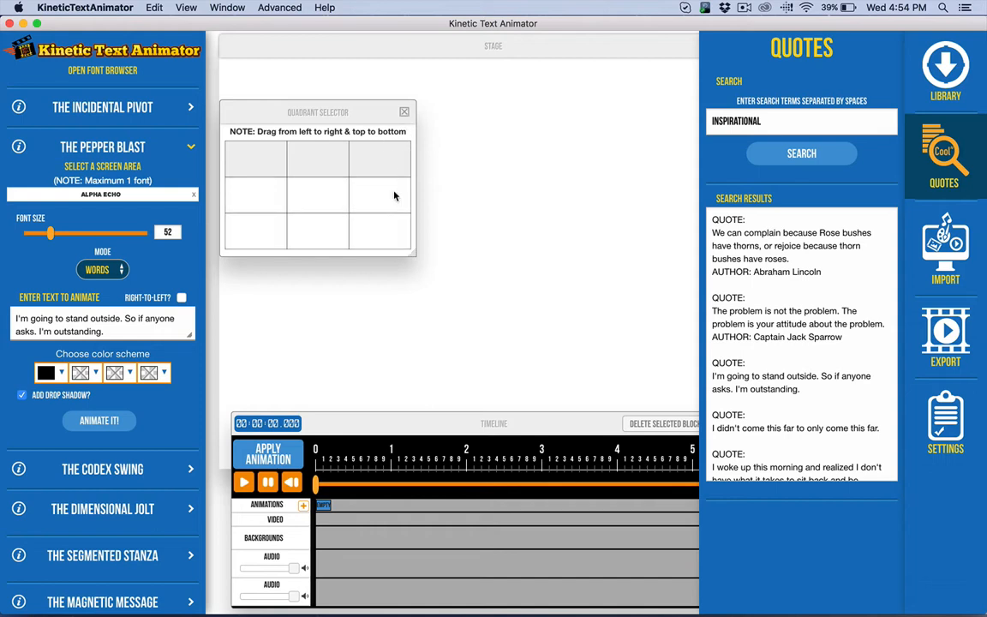
left_click(382, 234)
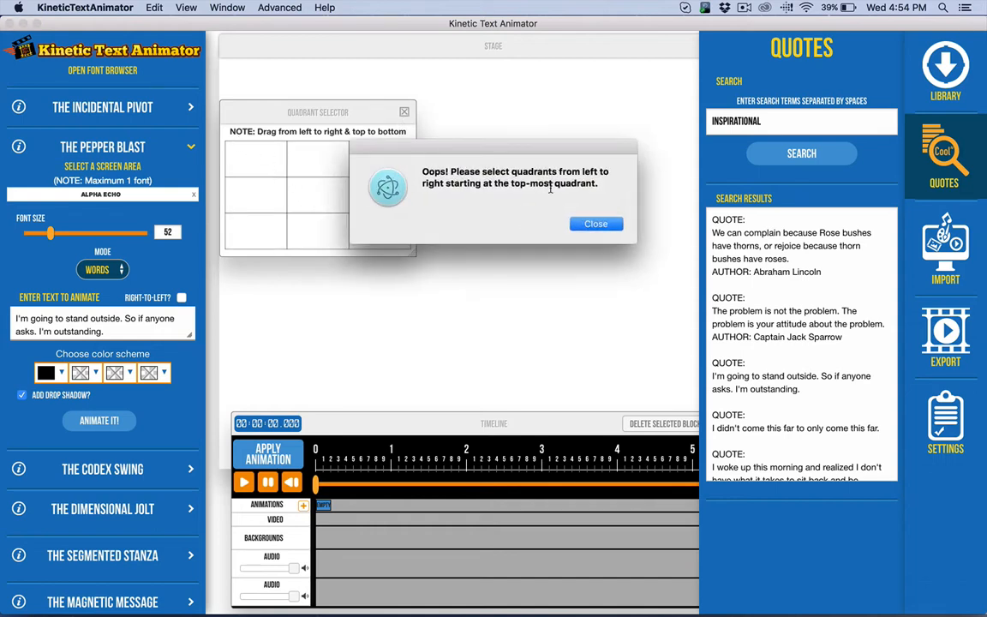
left_click(584, 221)
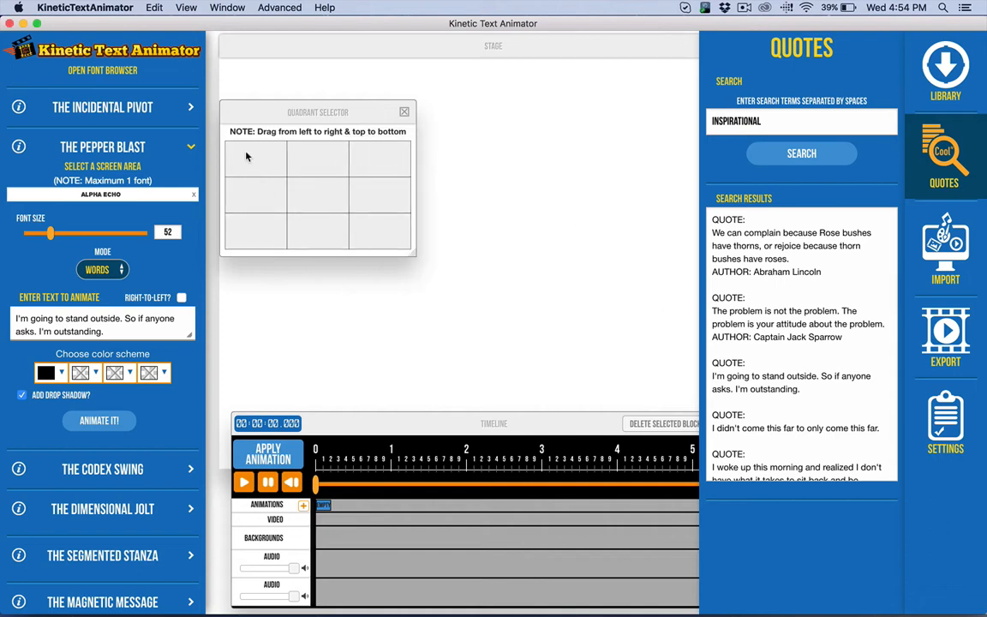
left_click(408, 112)
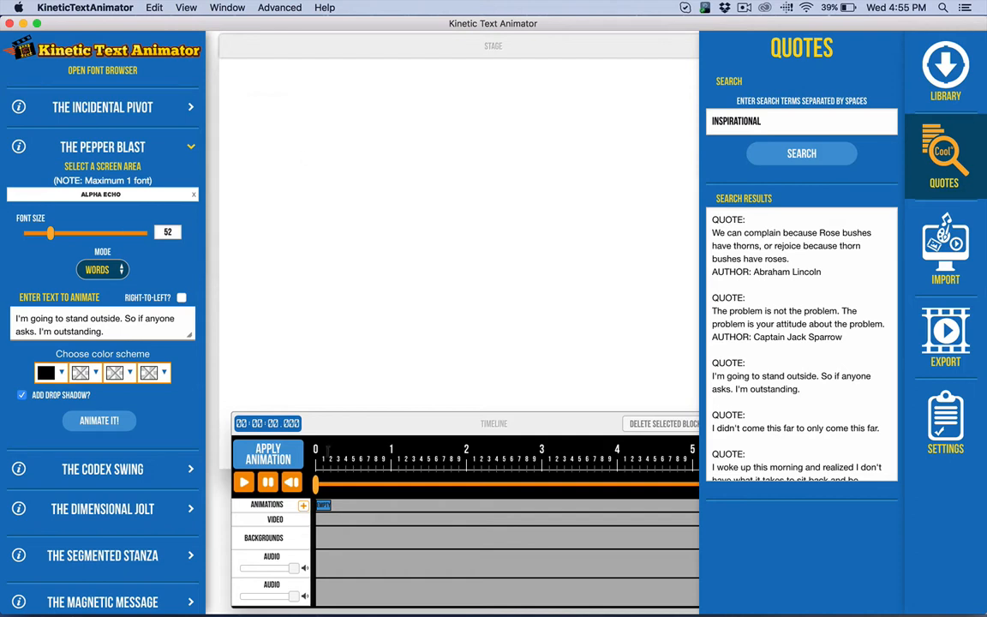
left_click(98, 420)
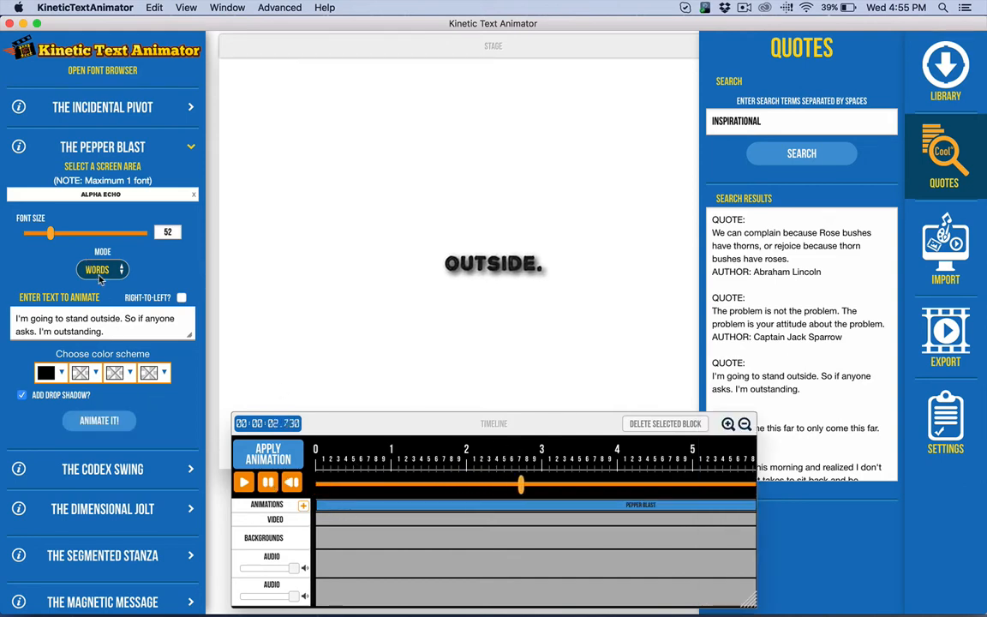
left_click(244, 482)
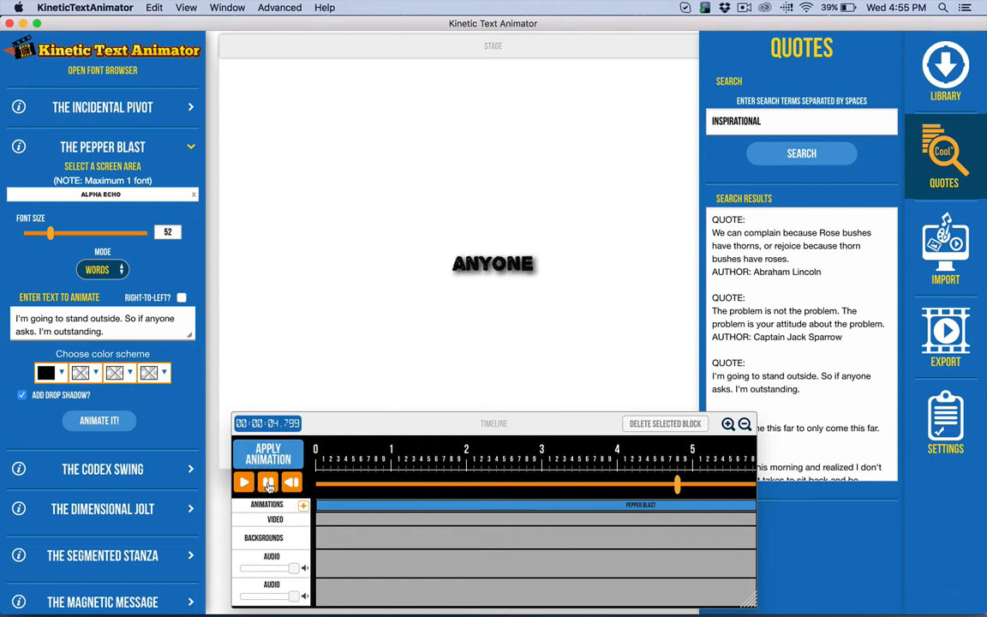
Restyle the Pepper Blast text in dark maroon at font size 95 without drop shadow, and regenerate the animation.
left_click(48, 371)
left_click(118, 428)
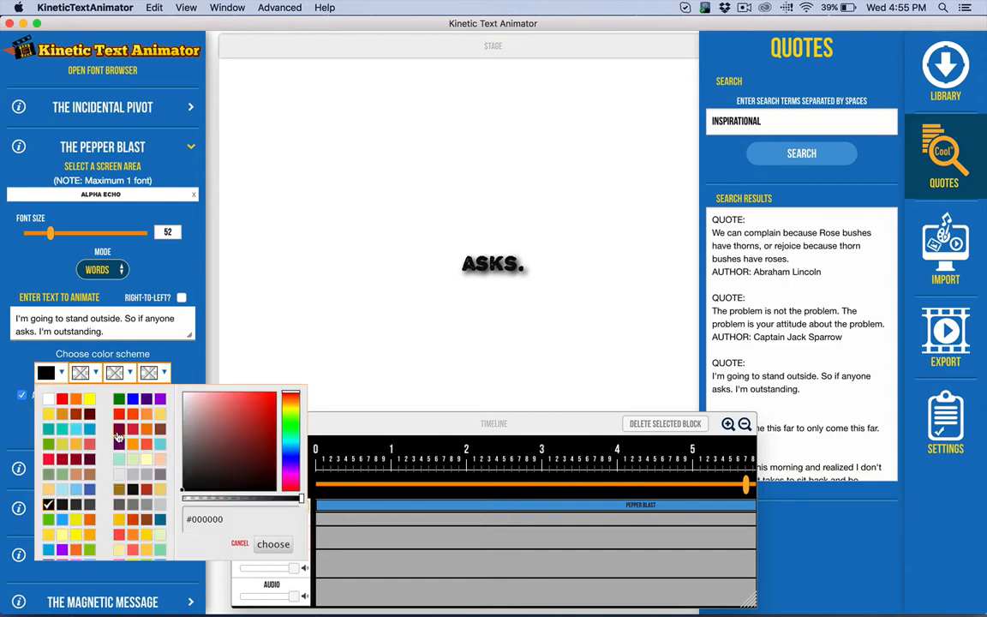
left_click(167, 270)
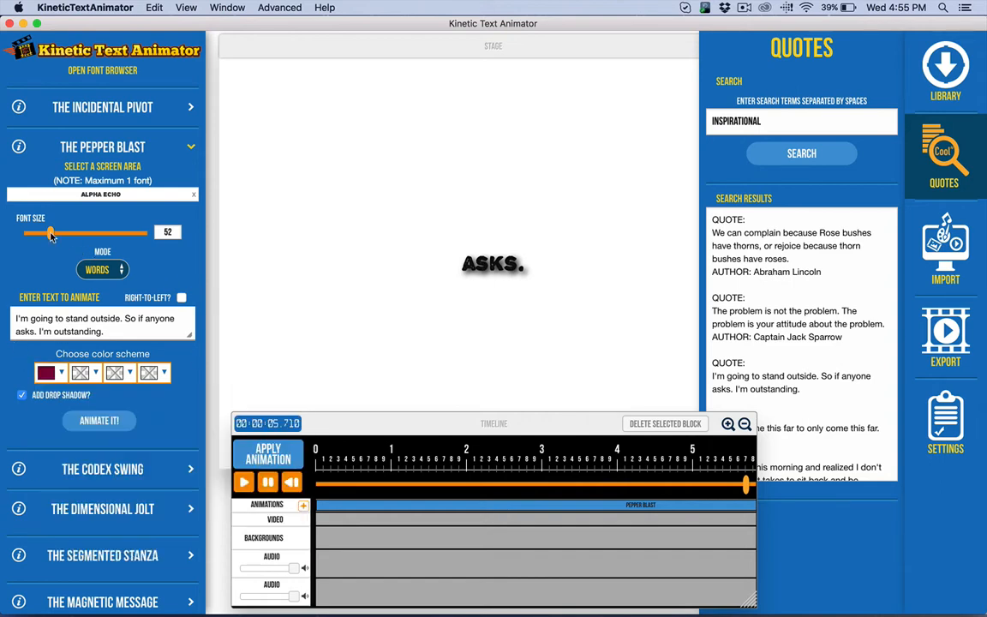
left_click_drag(50, 232, 77, 237)
left_click(99, 423)
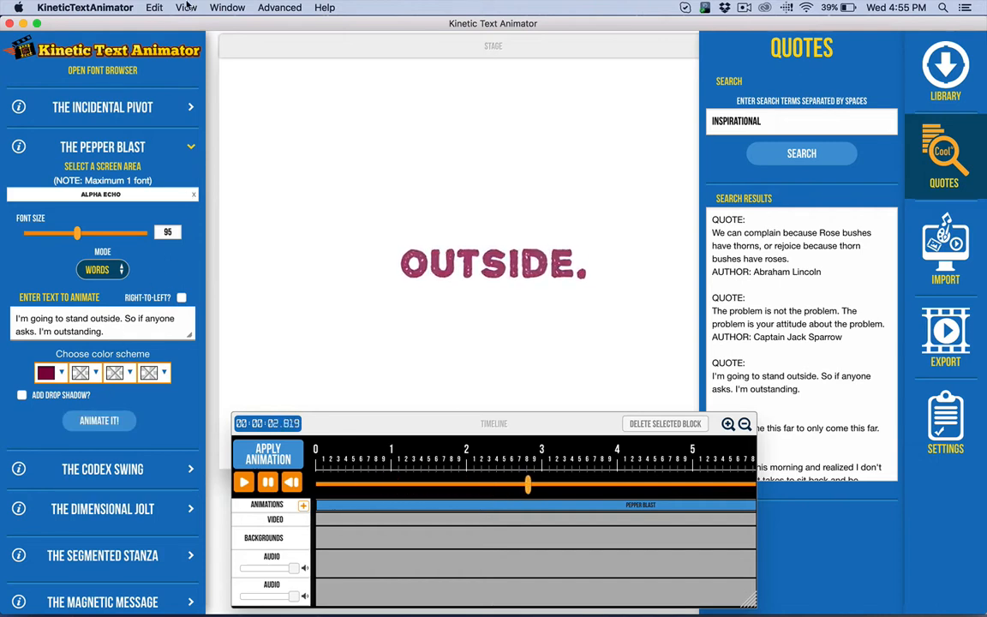
left_click(269, 480)
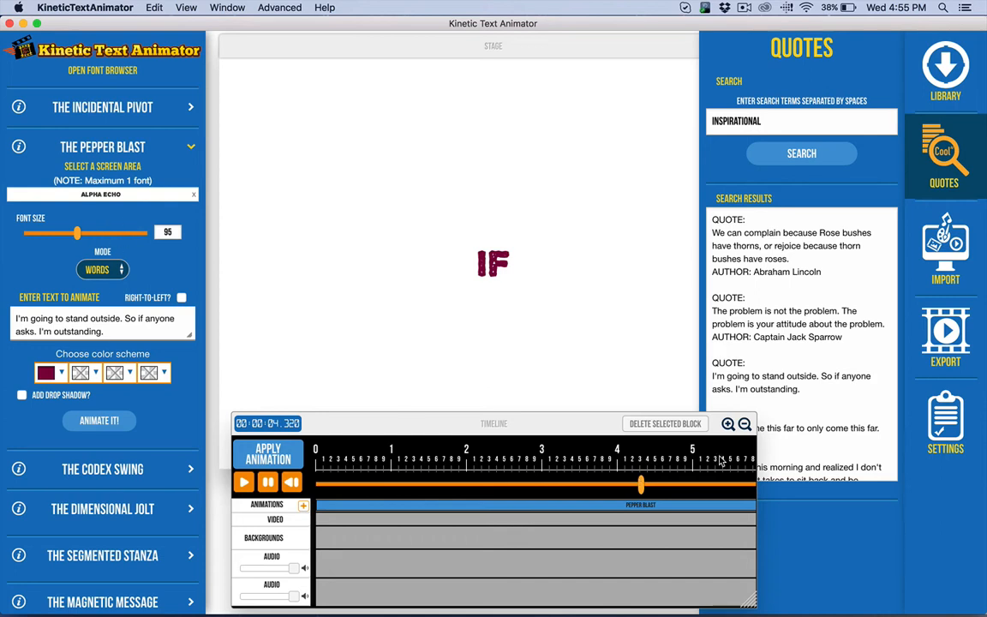
Stretch the Pepper Blast block to about 10 seconds and shift it about half a second later on the timeline.
left_click(745, 424)
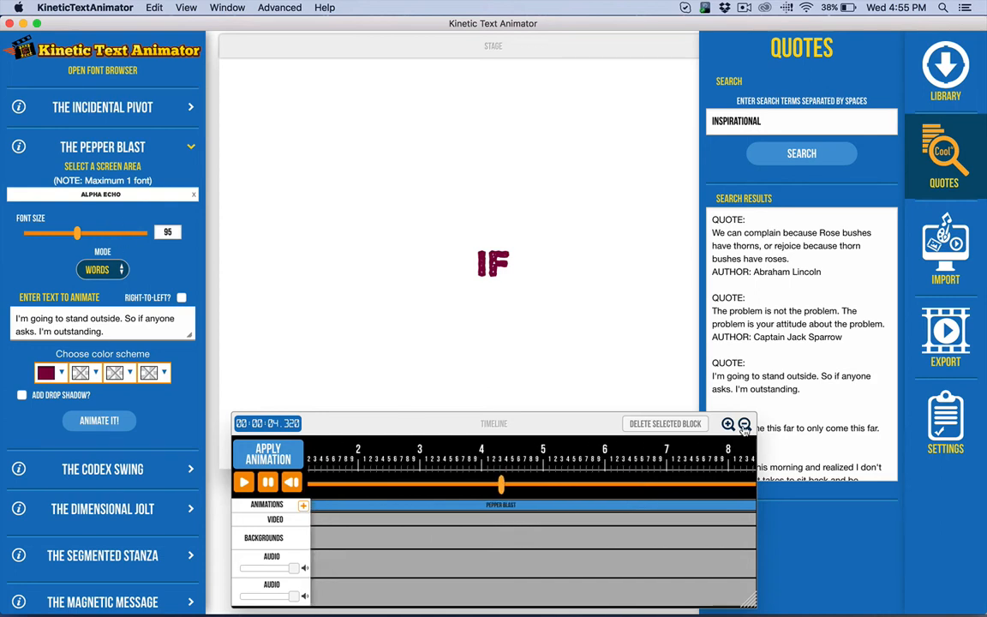
left_click(745, 424)
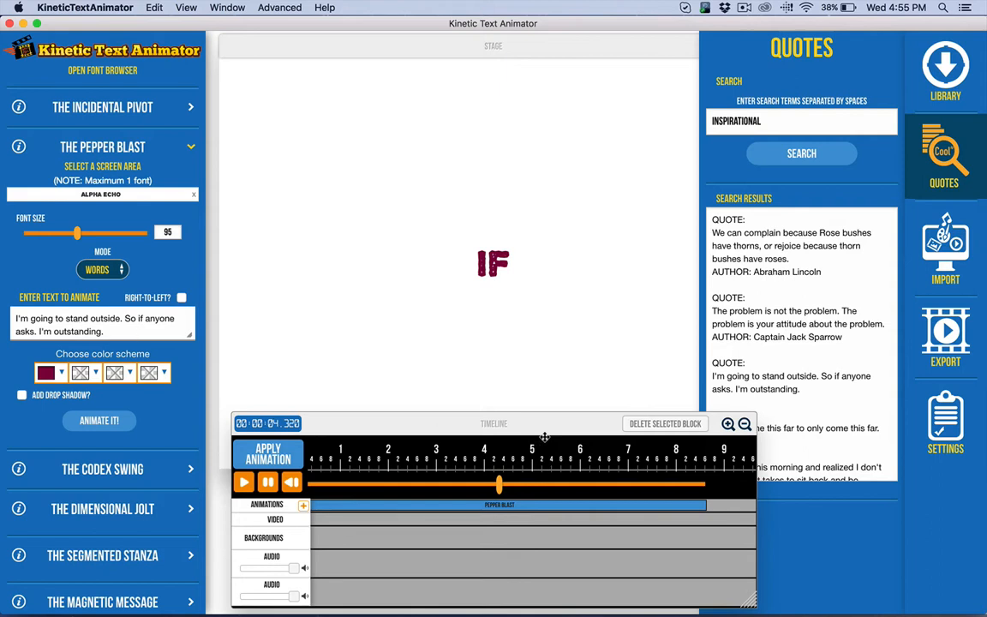
left_click(745, 424)
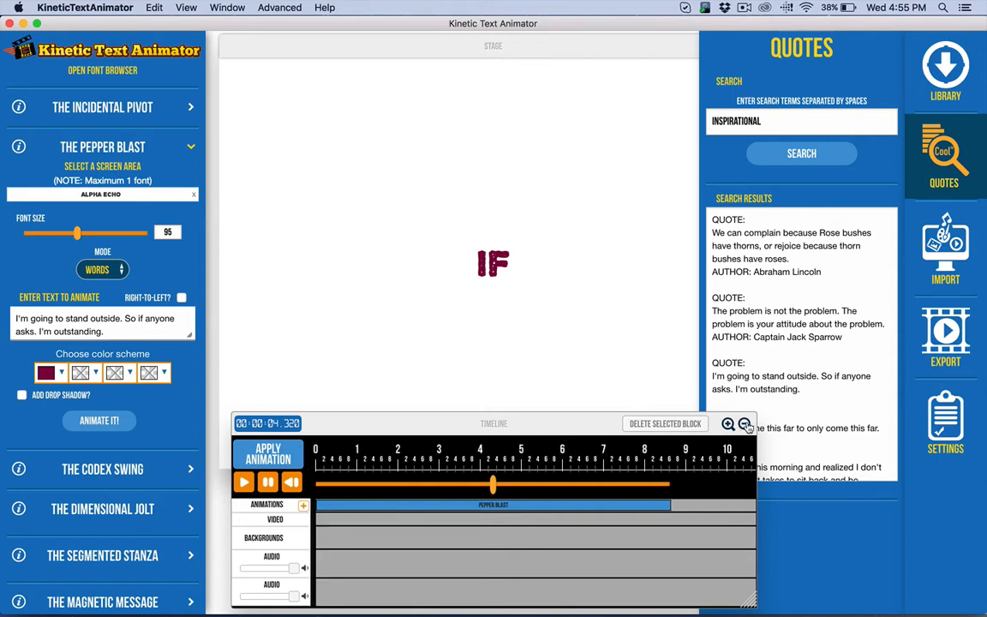
left_click(744, 424)
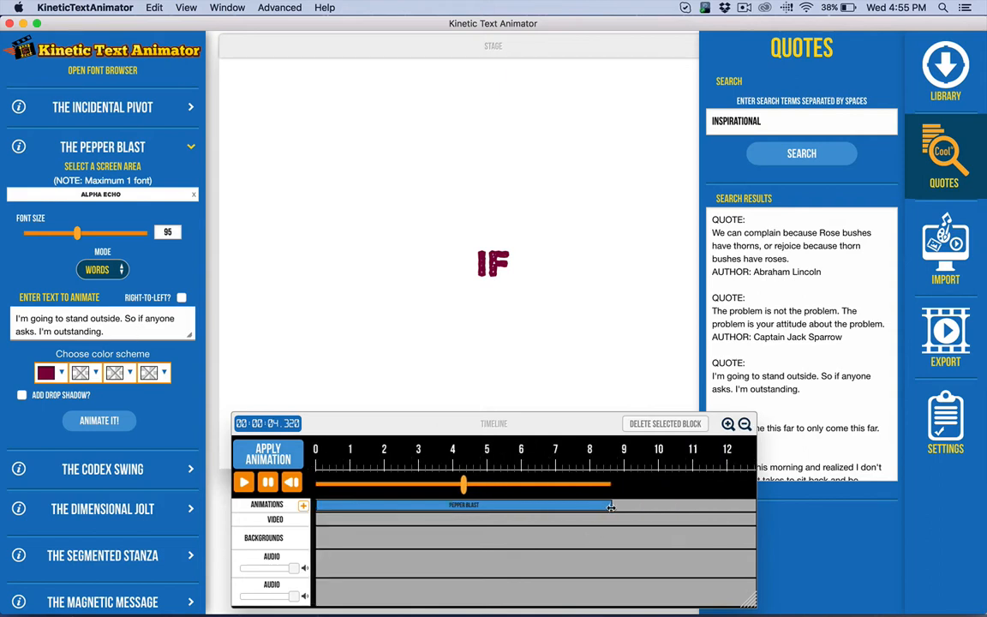
left_click_drag(610, 507, 657, 506)
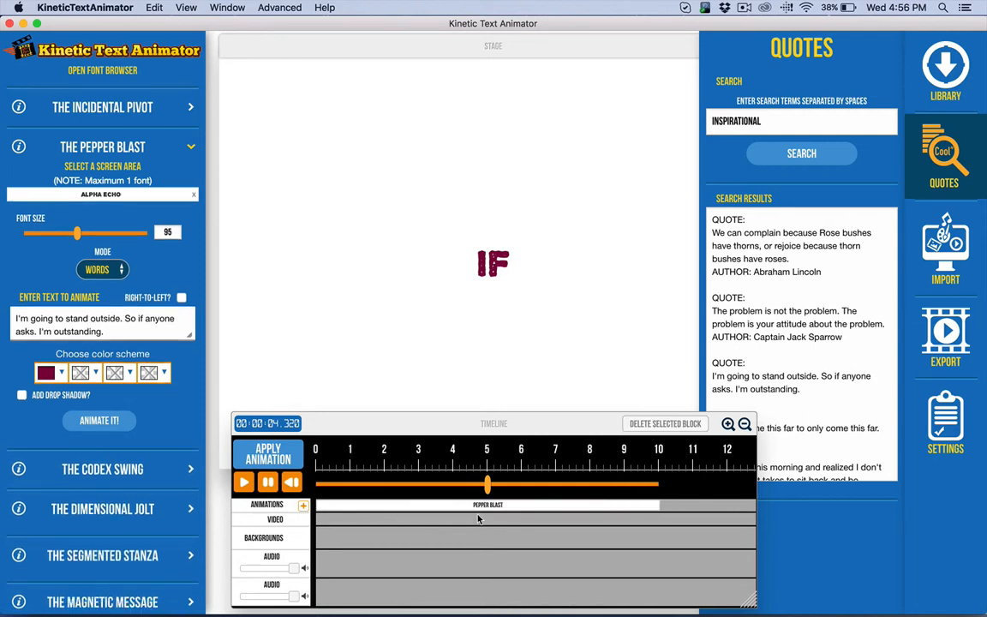
left_click_drag(353, 510, 366, 507)
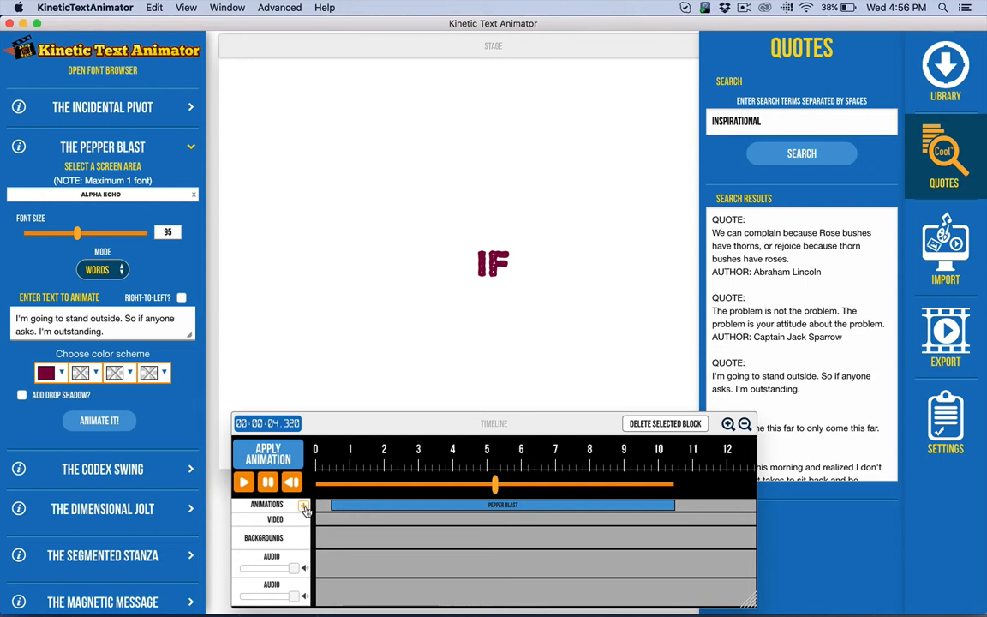
Add an animation block after the Pepper Blast block and give it the Dimensional Jolt style with the Alfa Slab One font.
left_click_drag(496, 490, 682, 504)
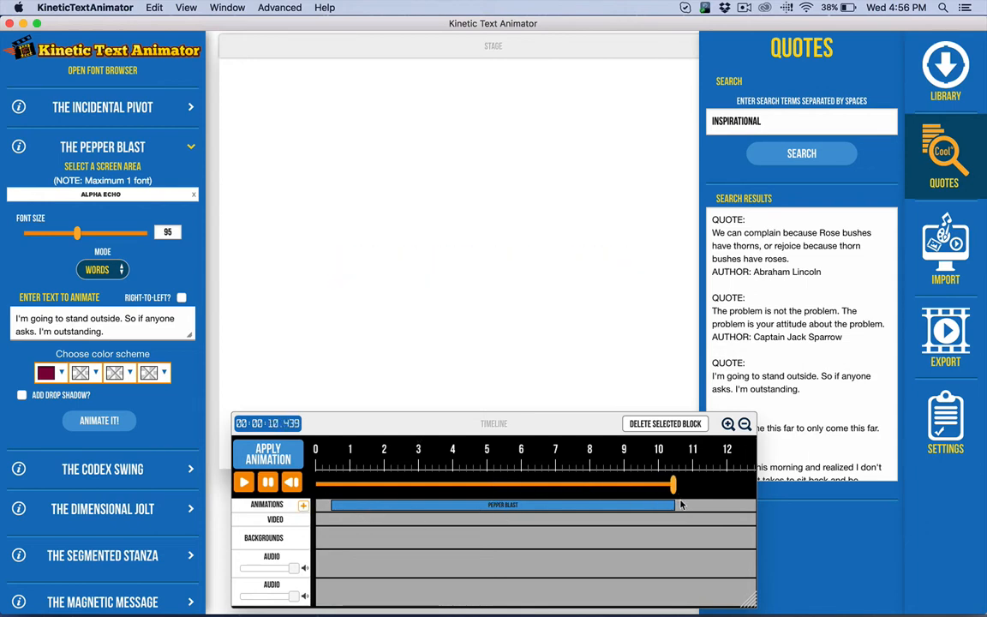
left_click(304, 506)
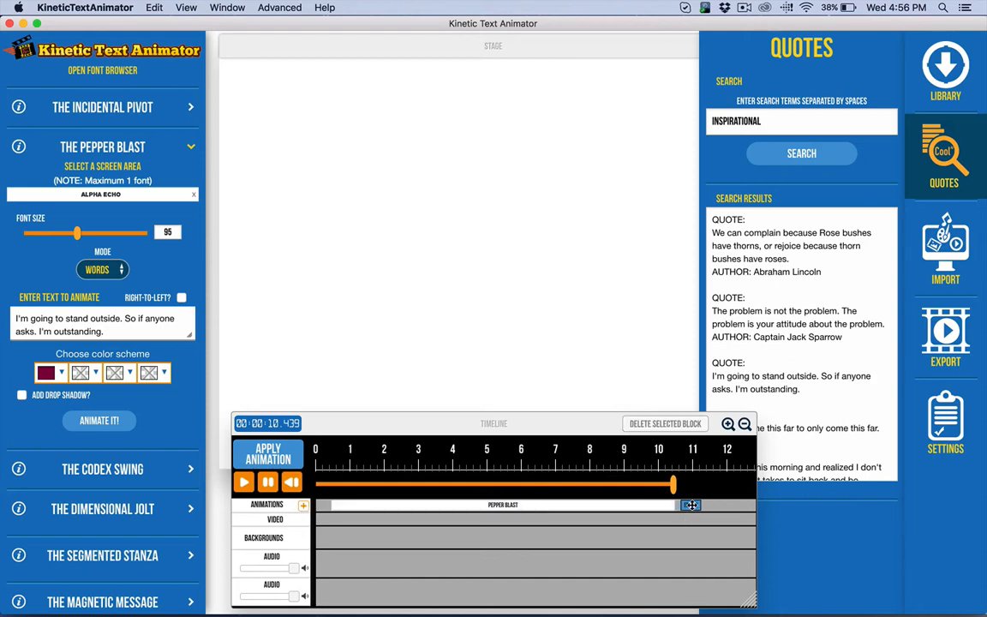
left_click(113, 144)
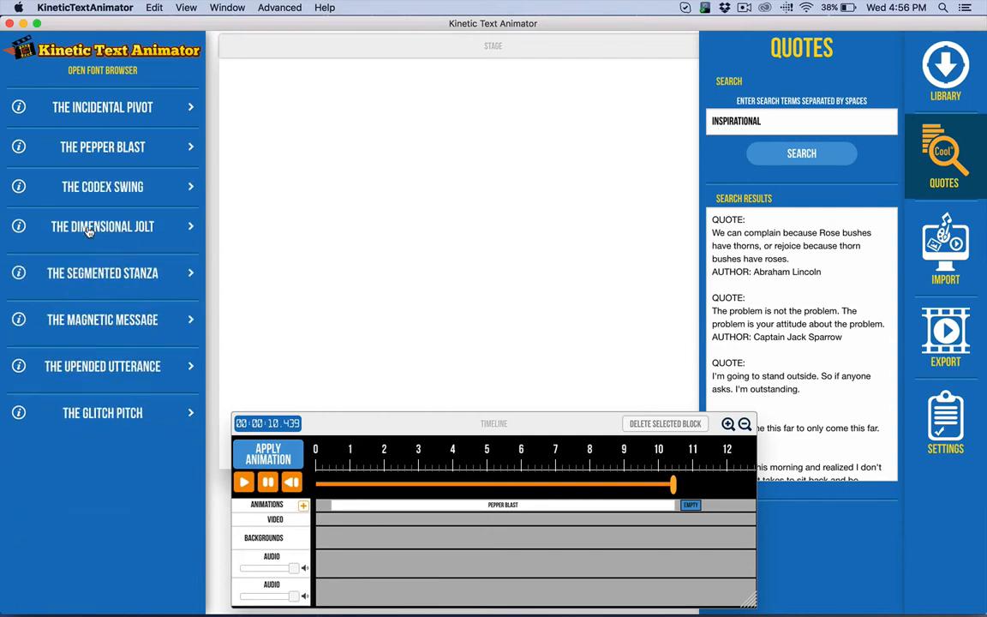
left_click(89, 232)
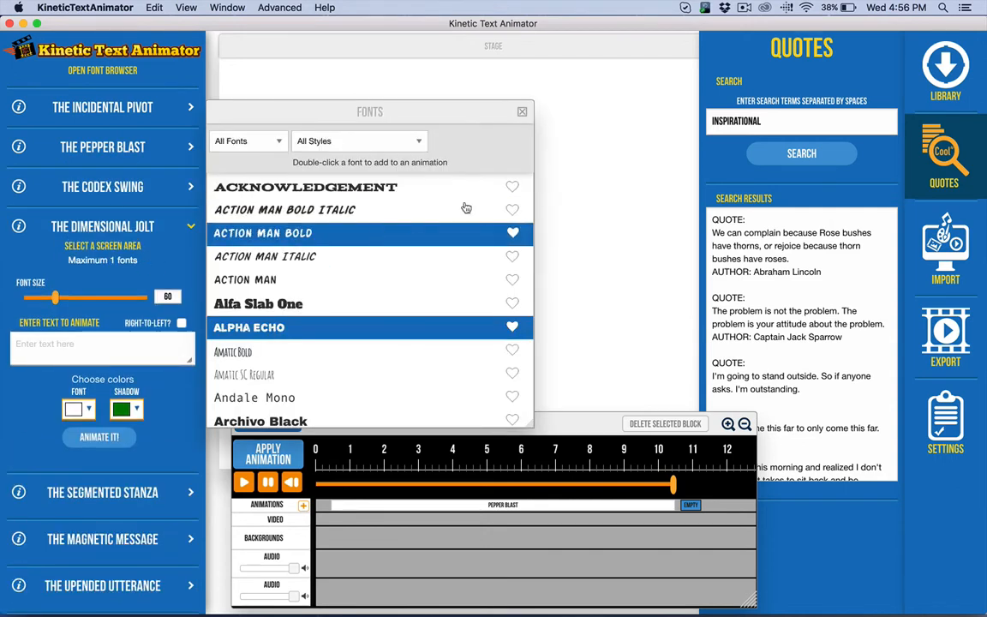
double_click(330, 304)
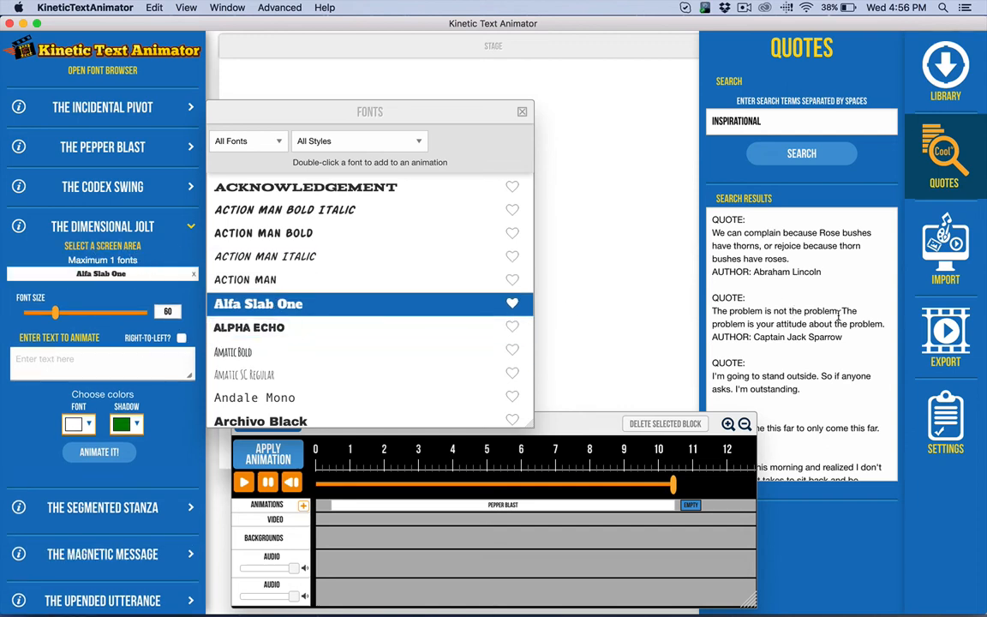
Copy the quote "I didn't come this far to only come this far." into the Dimensional Jolt text to animate.
left_click(781, 310)
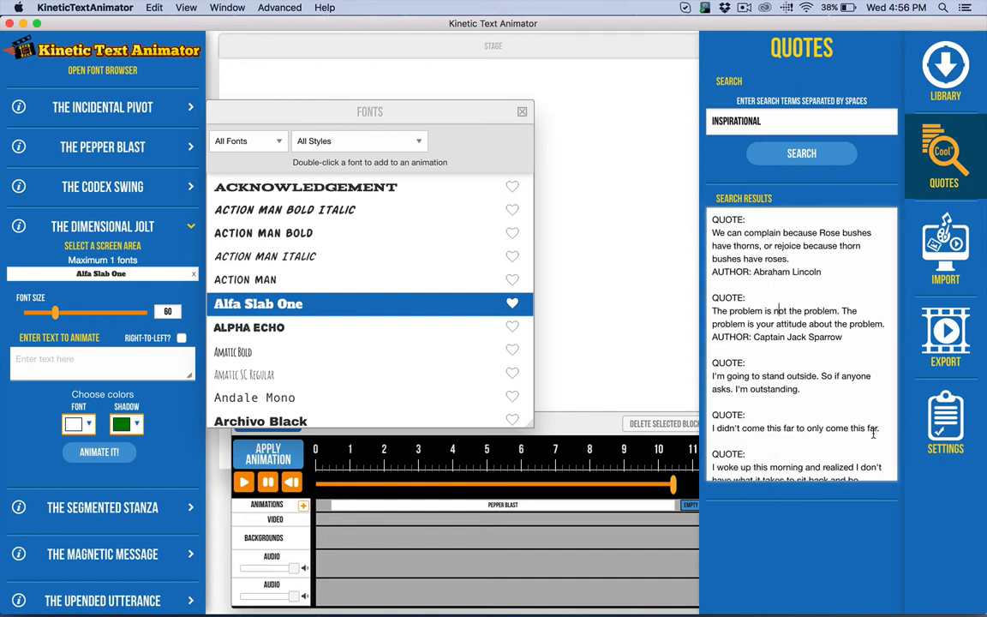
left_click_drag(882, 429, 712, 428)
key("super+c")
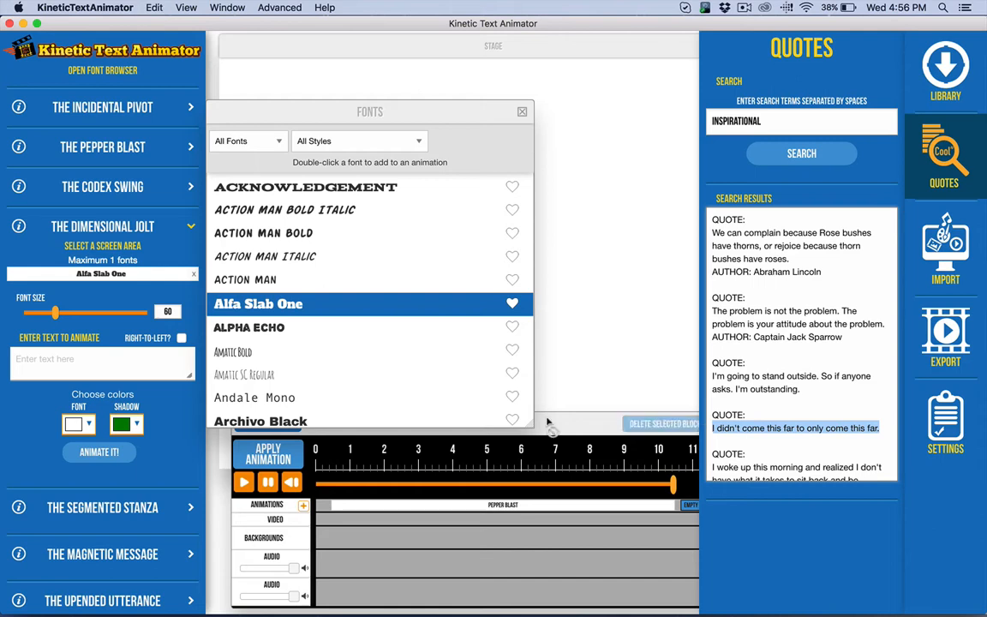
scroll(343, 381, "down", 1)
left_click(45, 363)
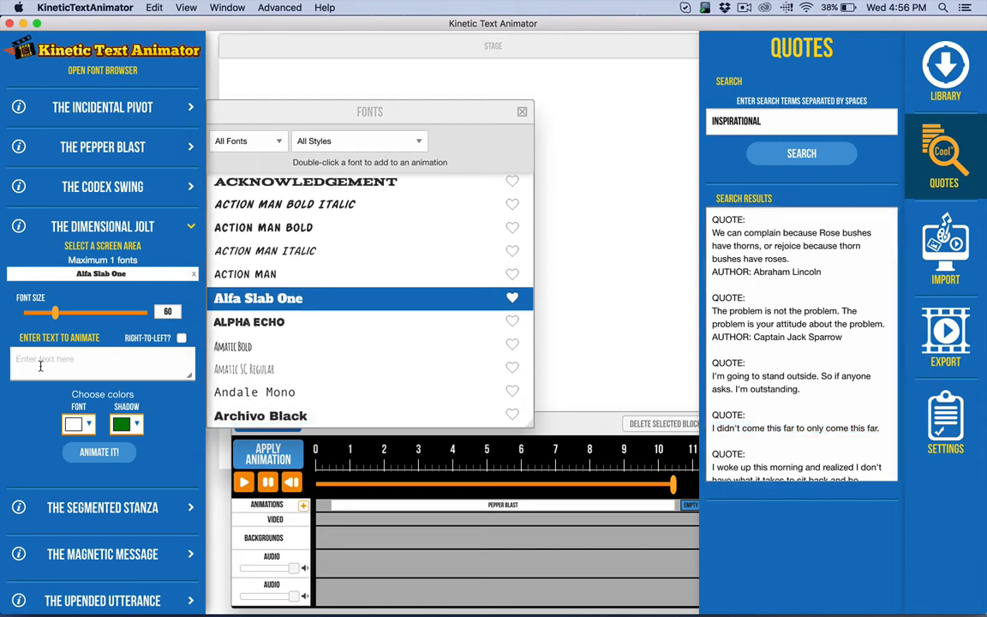
key("super+v")
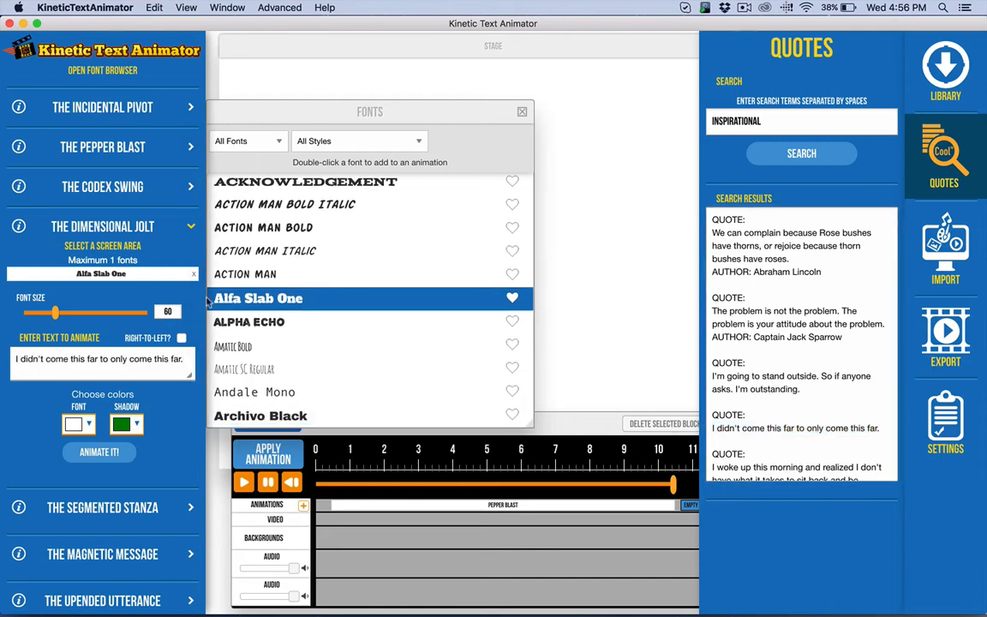
scroll(411, 197, "up", 1)
left_click(520, 116)
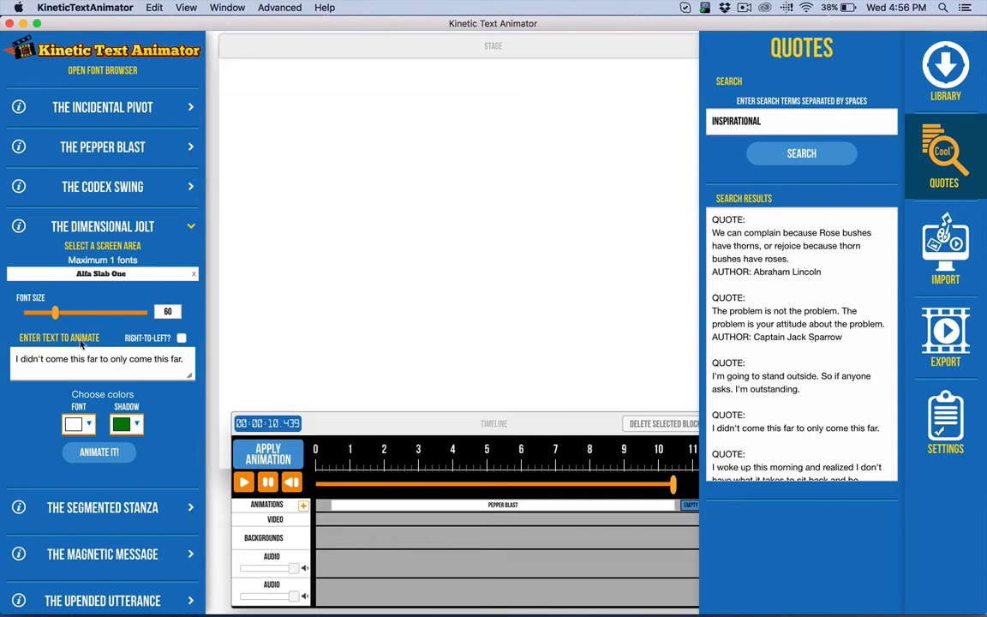
Color the Dimensional Jolt text bright green with a muted green #95ba8b shadow, and generate the animation.
left_click(74, 424)
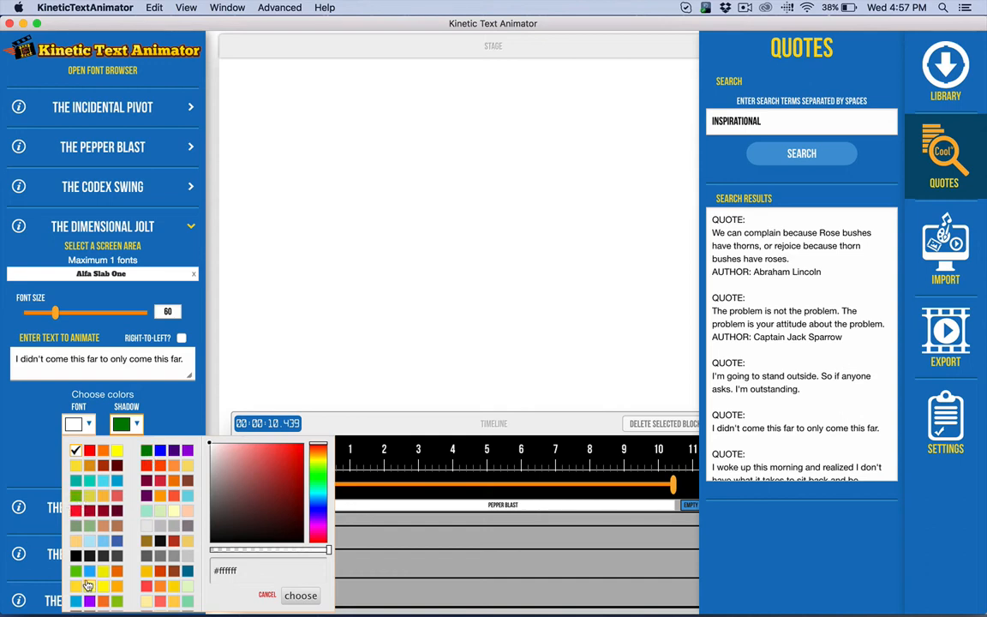
left_click(77, 579)
left_click(120, 424)
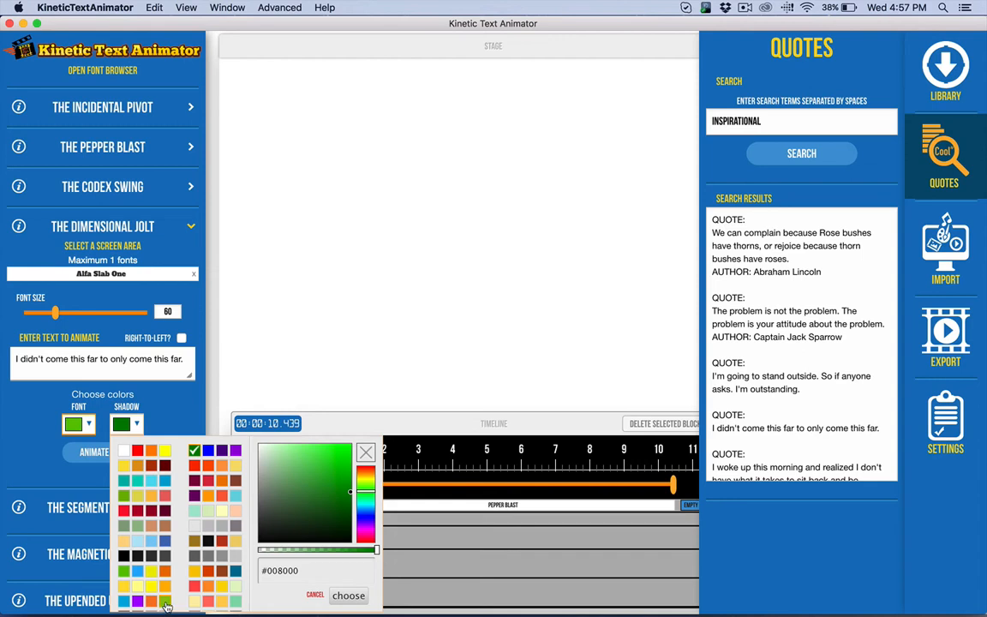
scroll(142, 497, "down", 1)
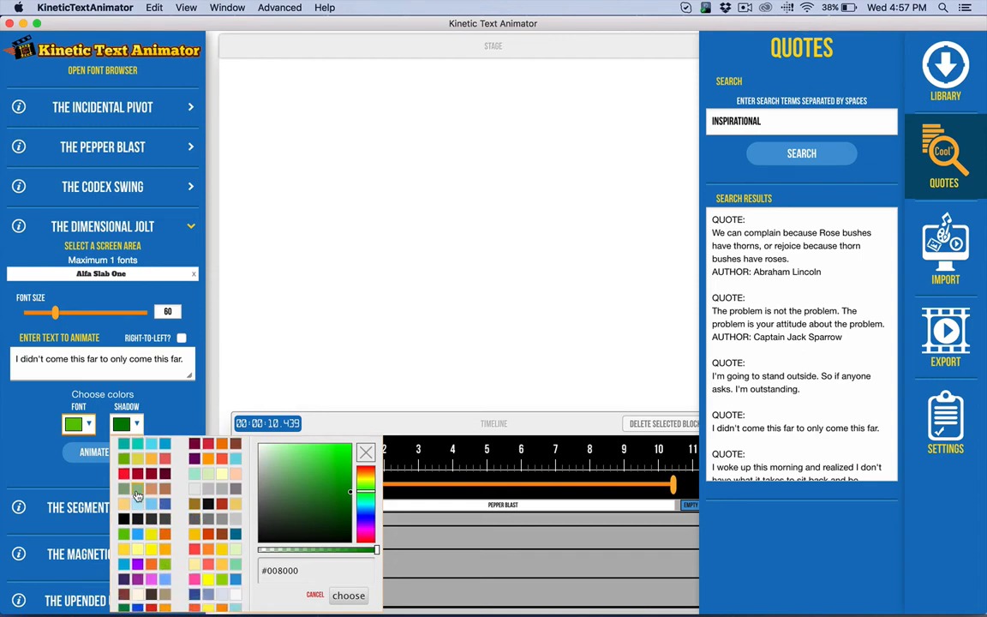
left_click(137, 490)
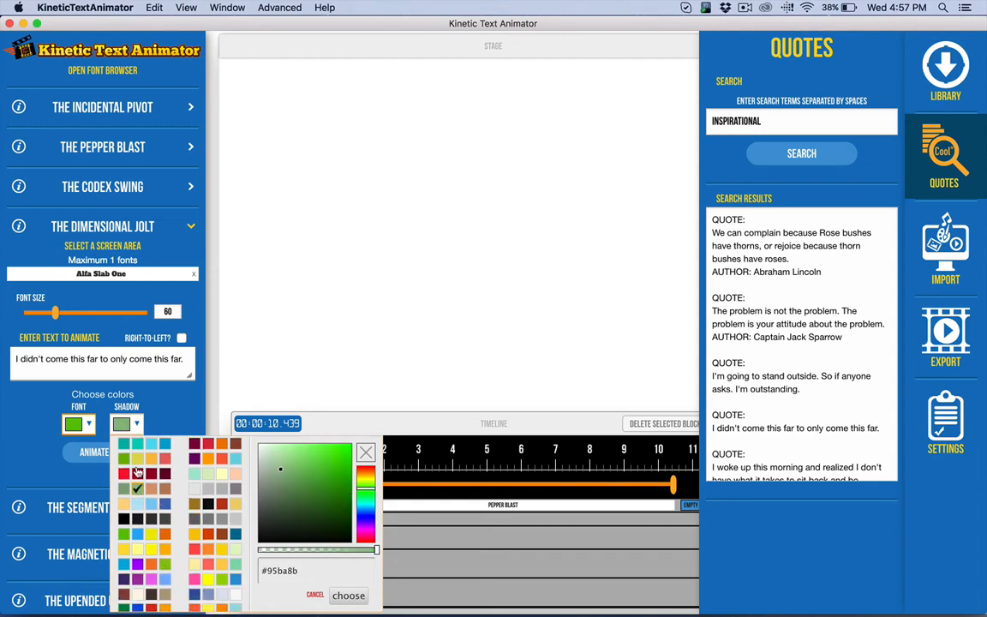
left_click(349, 595)
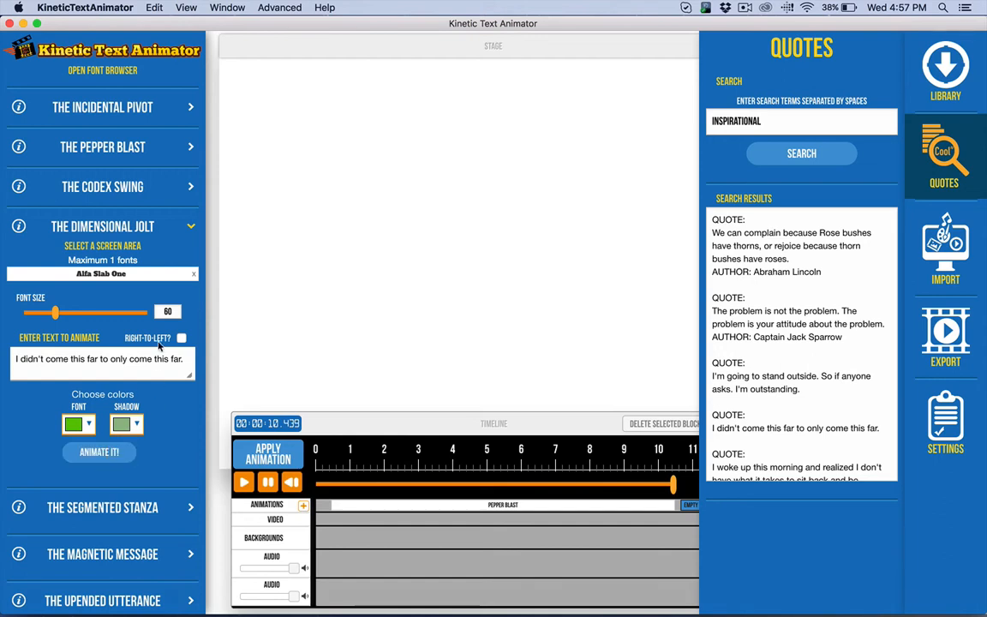
left_click(100, 453)
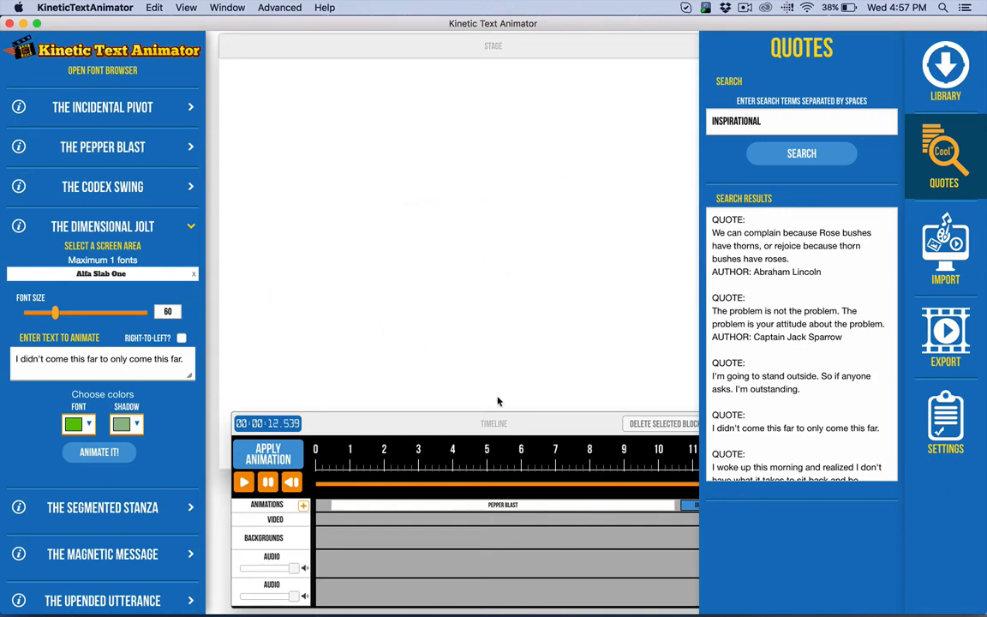
Shift the Dimensional Jolt block on the timeline so that it starts at about 15 seconds.
left_click_drag(532, 420, 518, 420)
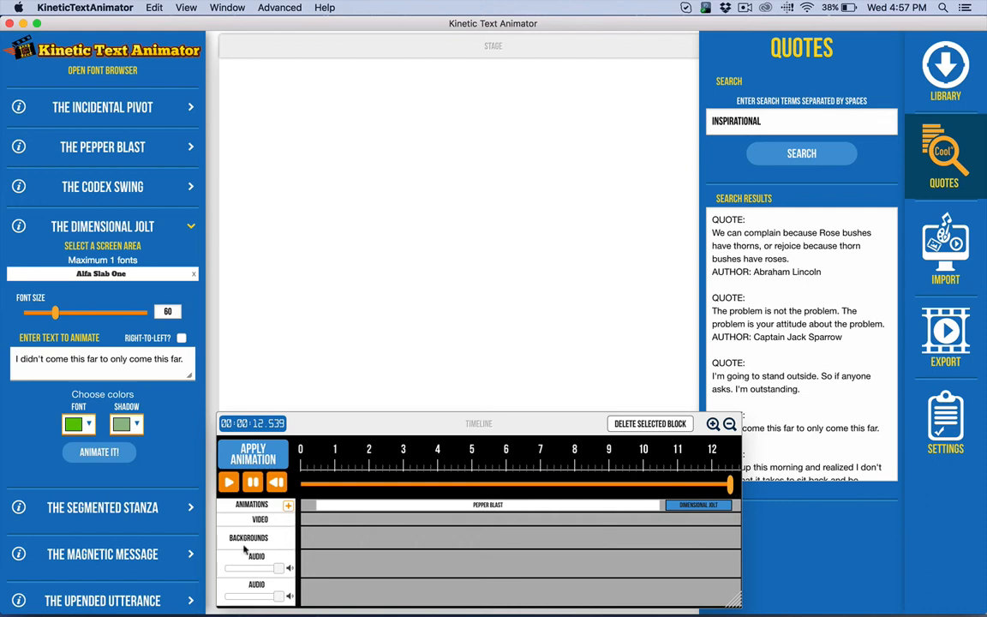
left_click_drag(560, 420, 501, 419)
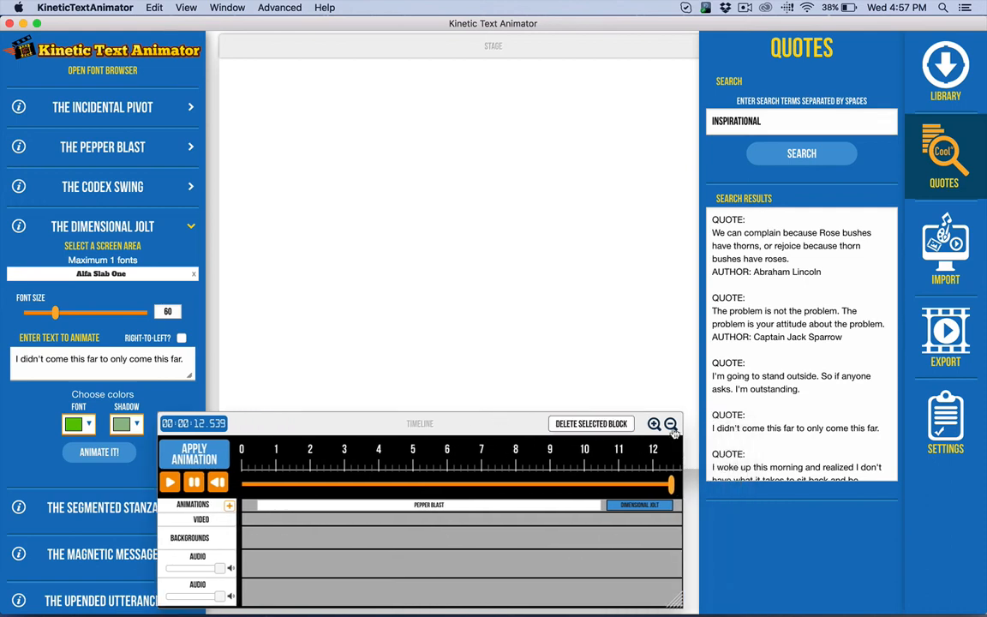
scroll(617, 454, "down", 5)
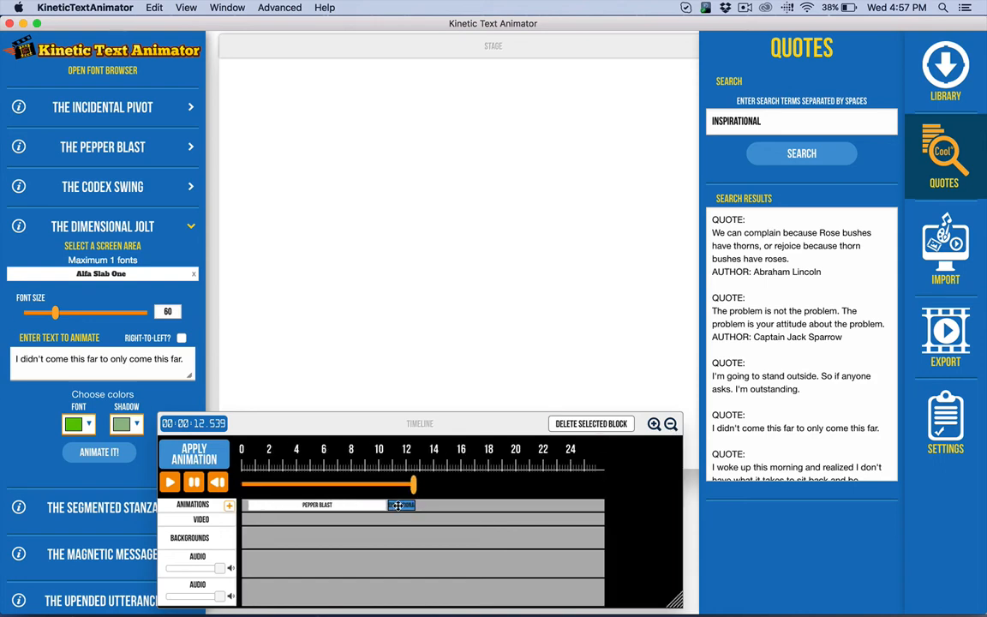
mouse_move(394, 505)
left_mouse_down()
mouse_move(439, 504)
mouse_move(433, 485)
mouse_move(392, 484)
left_mouse_up()
left_click_drag(445, 505, 460, 504)
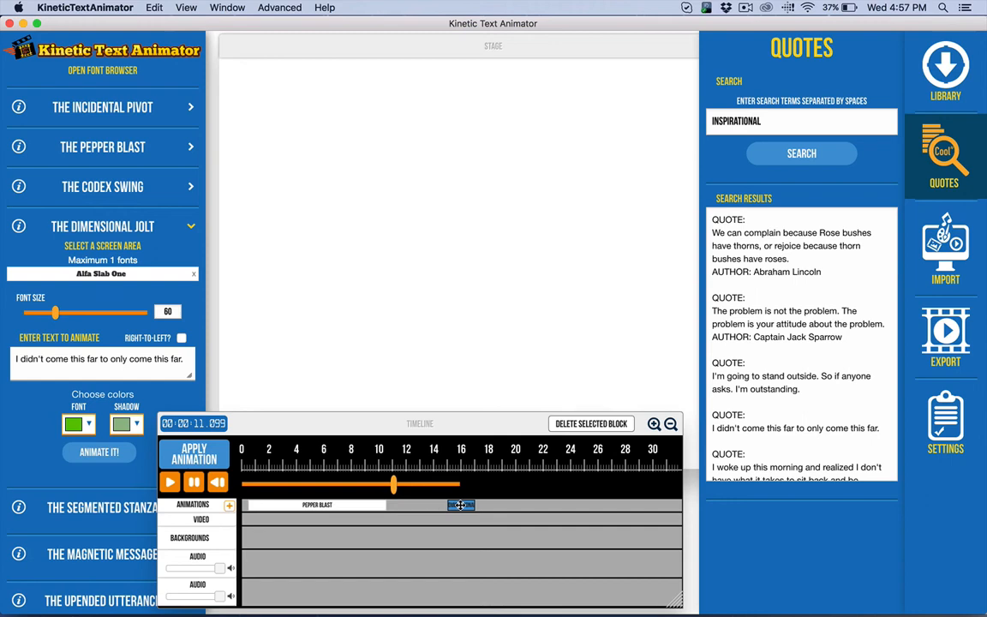
Add an animation block at about 10.9 seconds and give it the Magnetic Message style with the Bebas font.
left_click_drag(392, 485, 390, 485)
left_click(230, 505)
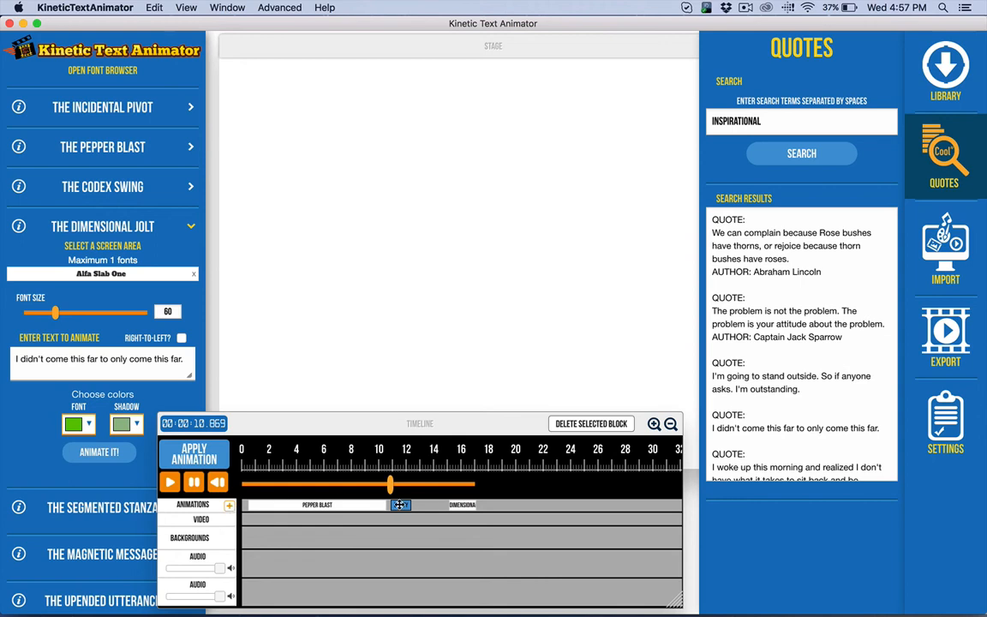
left_click(105, 228)
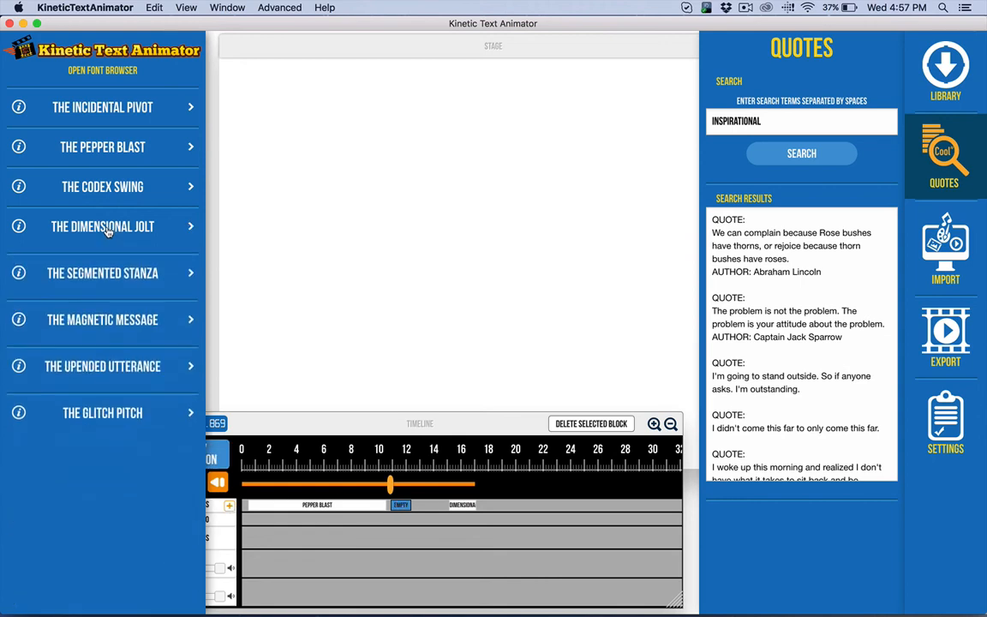
left_click(104, 324)
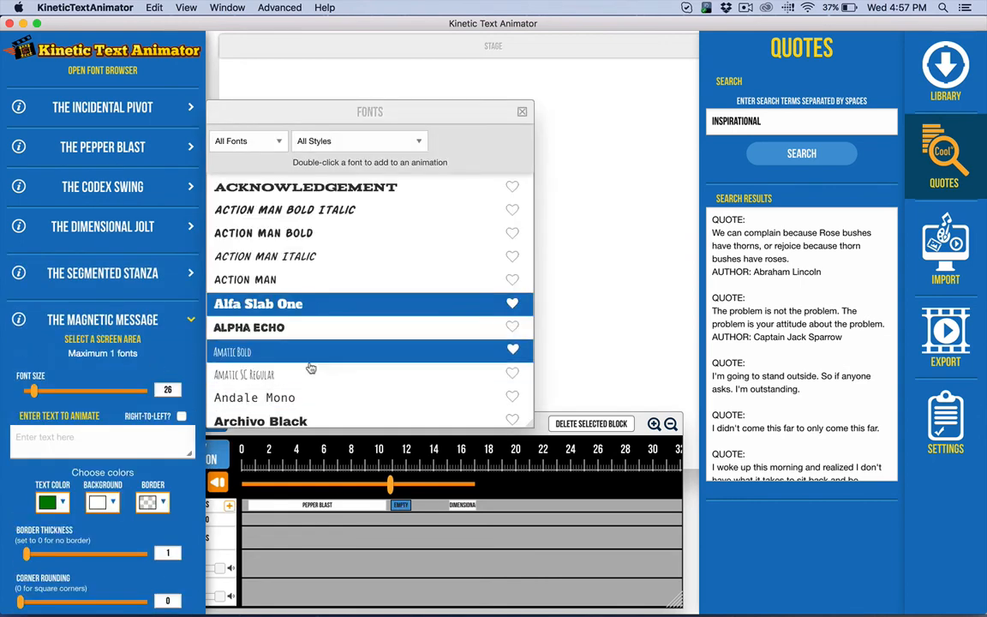
scroll(267, 351, "down", 5)
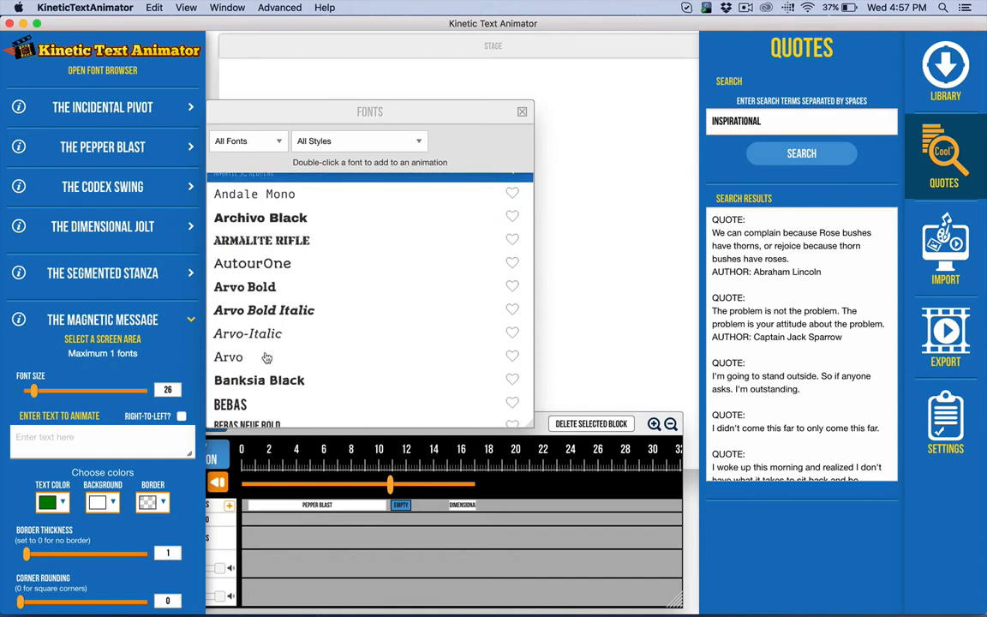
double_click(242, 405)
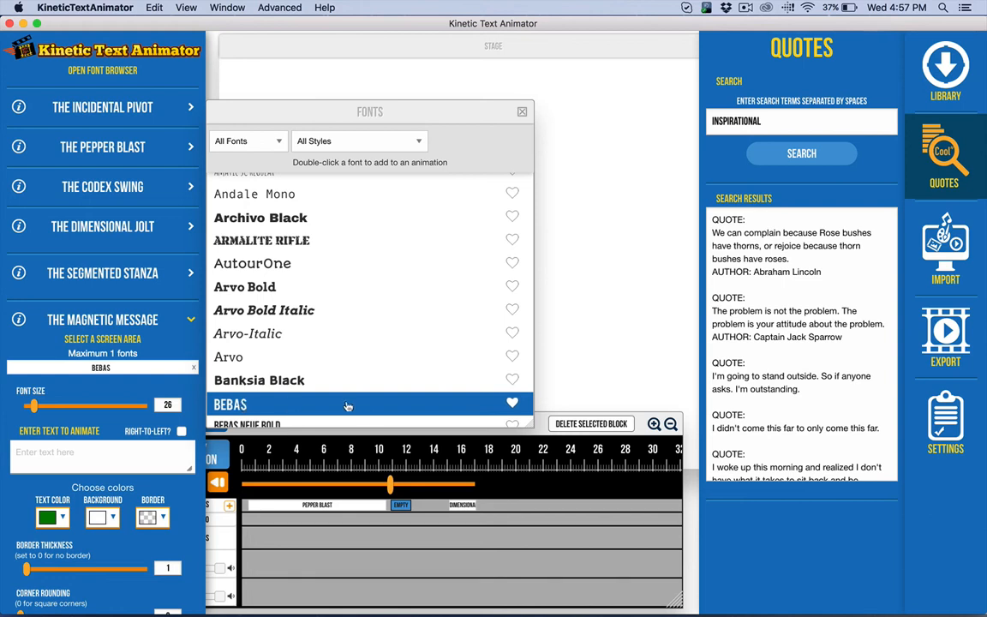
scroll(242, 394, "down", 1)
left_click(522, 113)
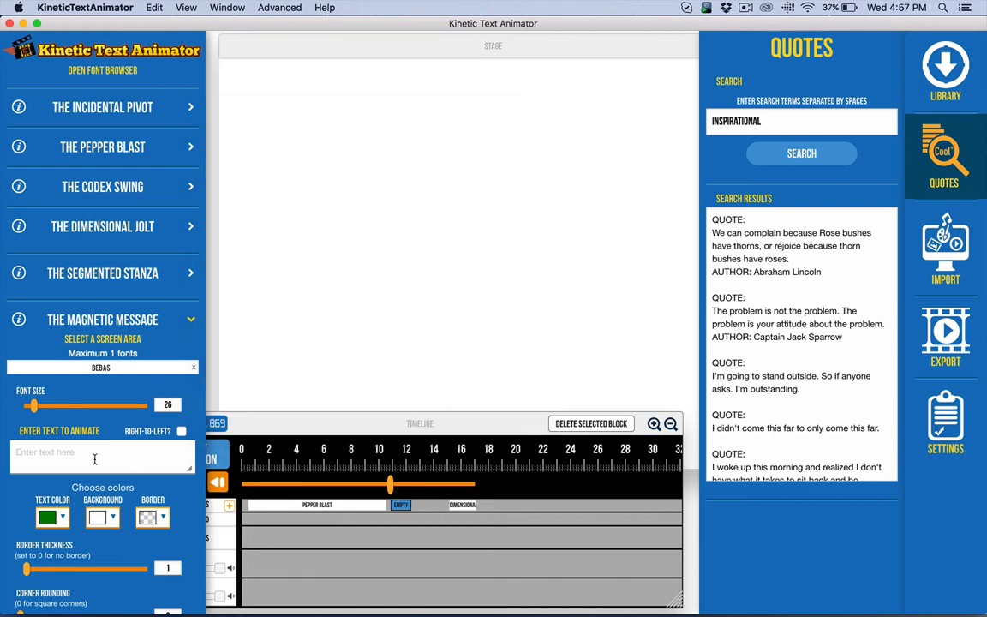
Enter "Sample Text Goes Here" as the Magnetic Message text and generate the animation.
left_click(64, 447)
type("Sample Text Goes Here")
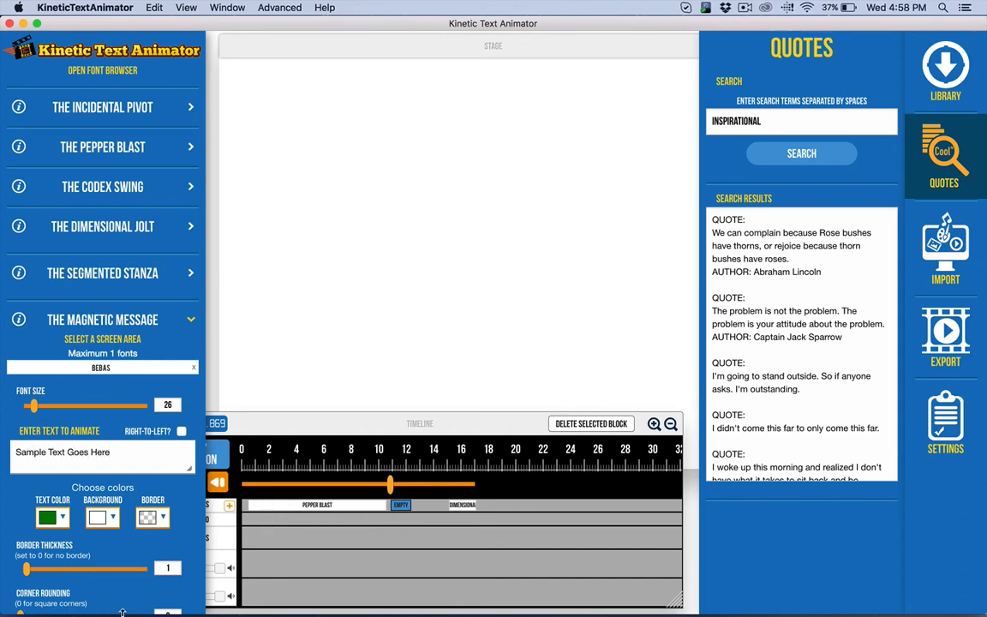
scroll(122, 611, "down", 6)
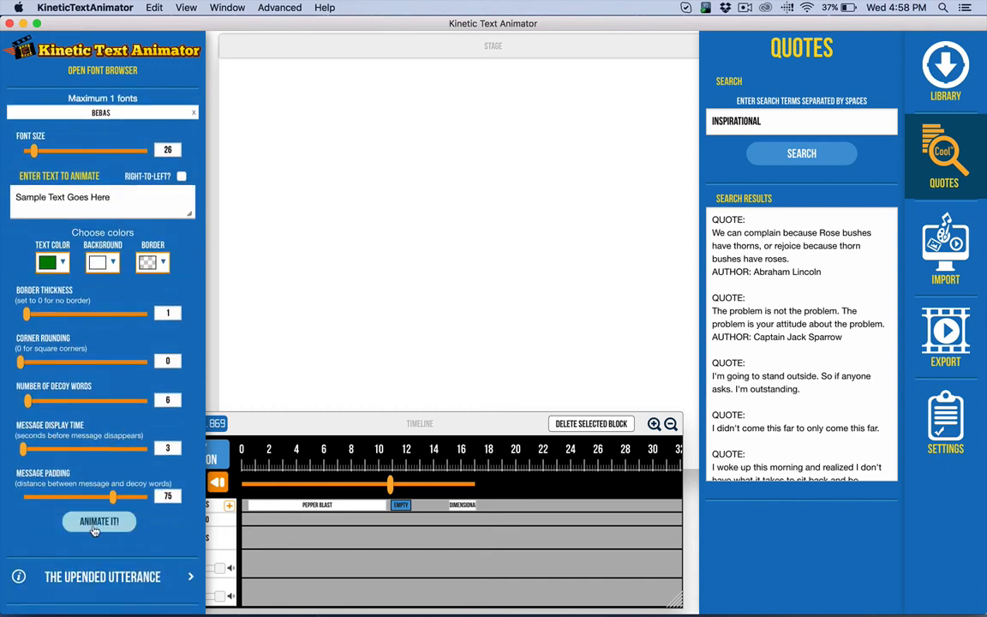
left_click(95, 526)
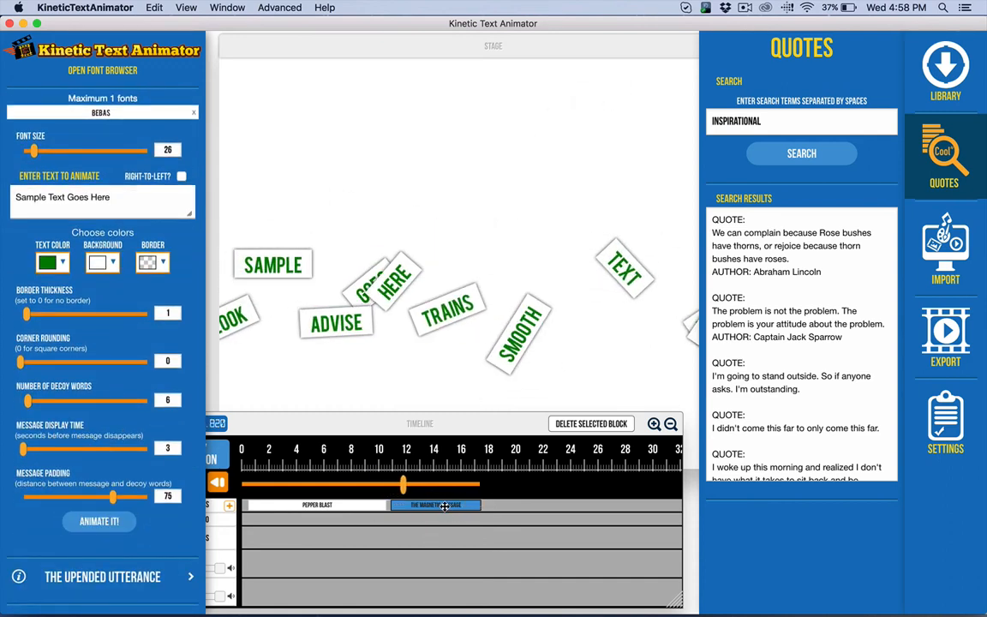
Move the Magnetic Message block to about 19 seconds and extend the Dimensional Jolt block's start back to about 14 seconds.
left_click_drag(444, 506, 529, 499)
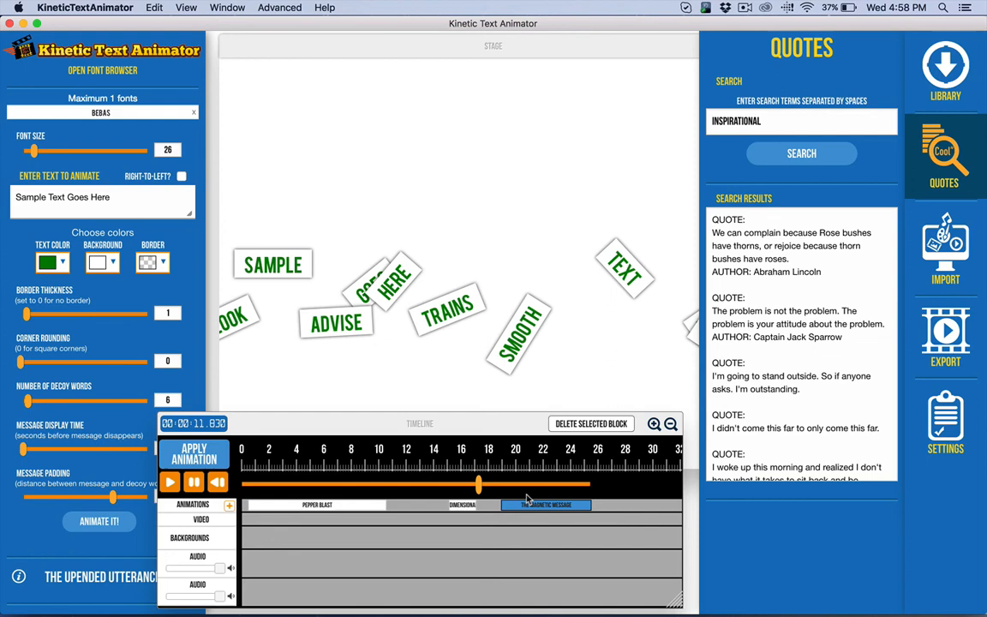
left_click(451, 506)
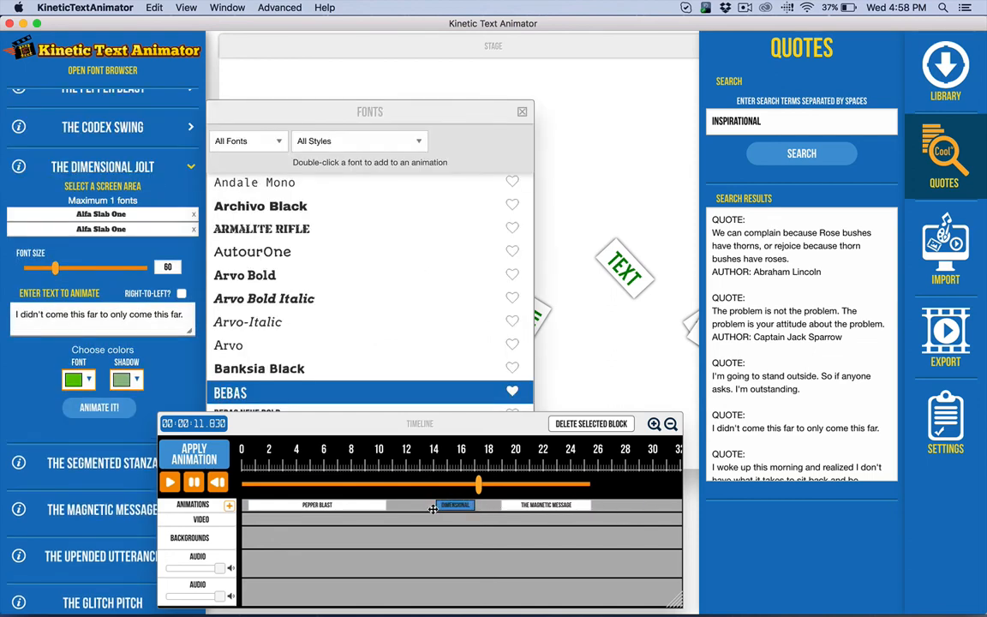
left_click(498, 514)
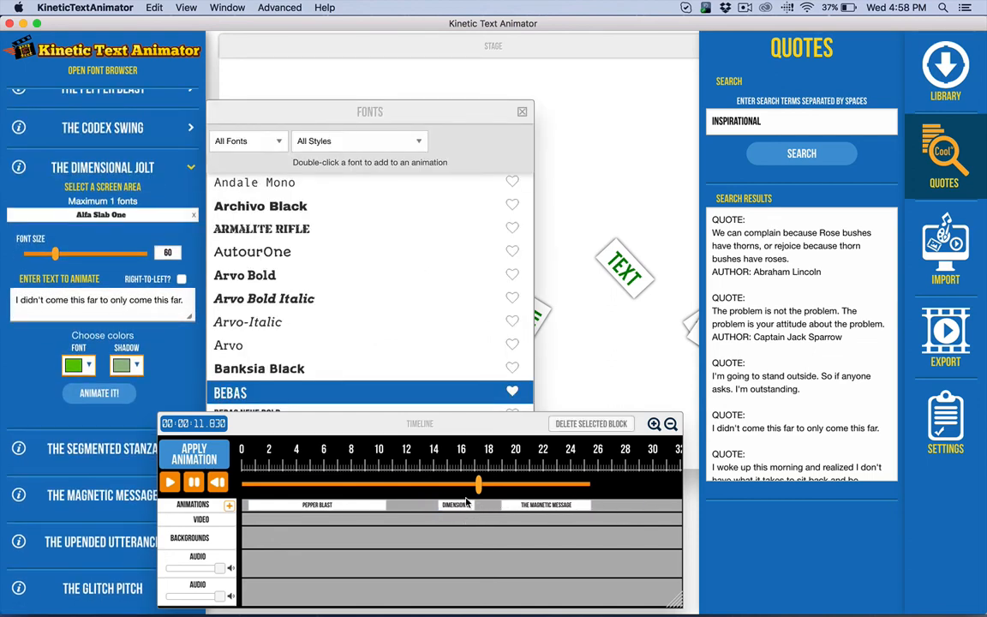
Reorder the blocks with Magnetic Message at about 11 seconds and Dimensional Jolt at about 18 seconds, and shift Pepper Blast slightly earlier.
left_click_drag(465, 506, 582, 506)
left_click(511, 507)
left_click_drag(511, 506, 418, 506)
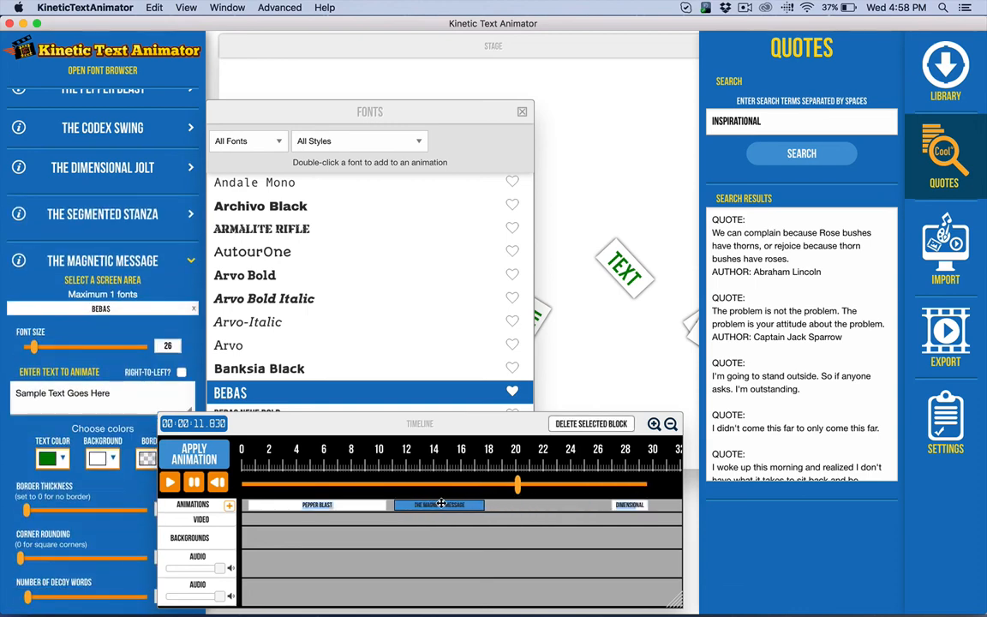
left_click(629, 506)
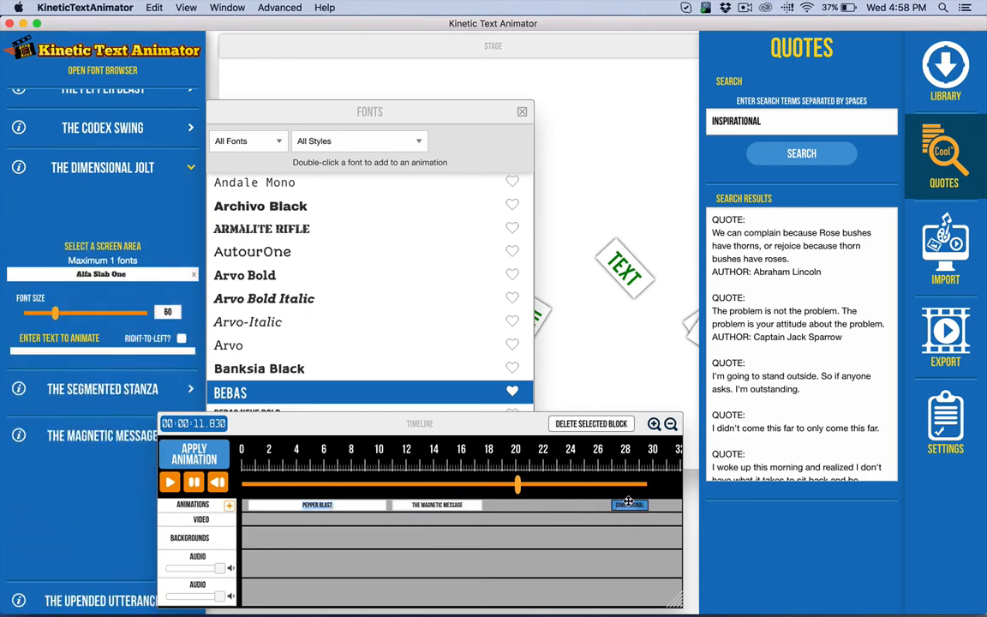
left_click_drag(629, 507, 506, 506)
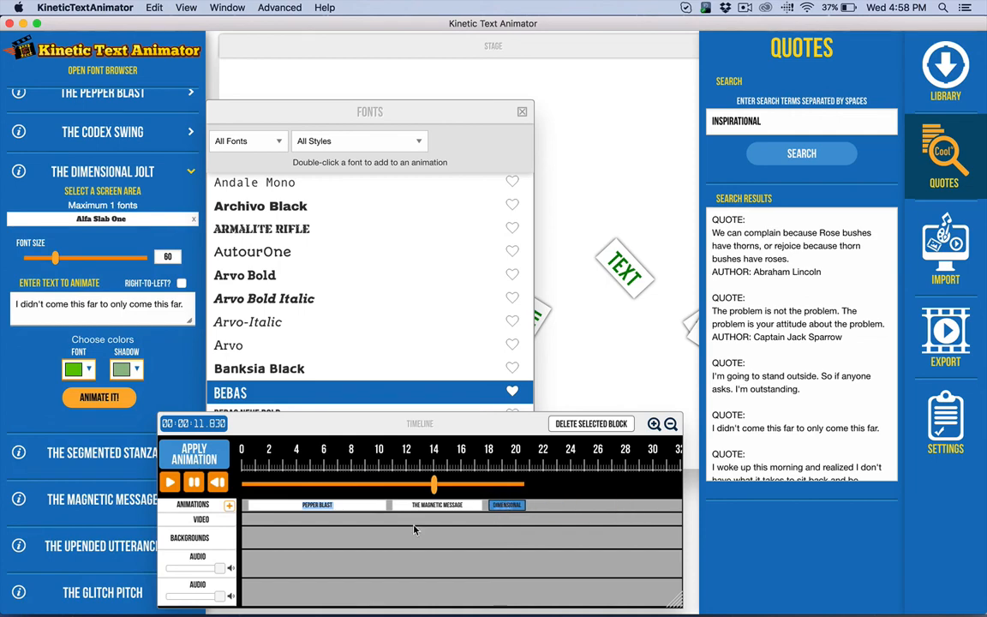
mouse_move(290, 506)
left_mouse_down()
mouse_move(550, 498)
mouse_move(282, 454)
mouse_move(283, 494)
left_mouse_up()
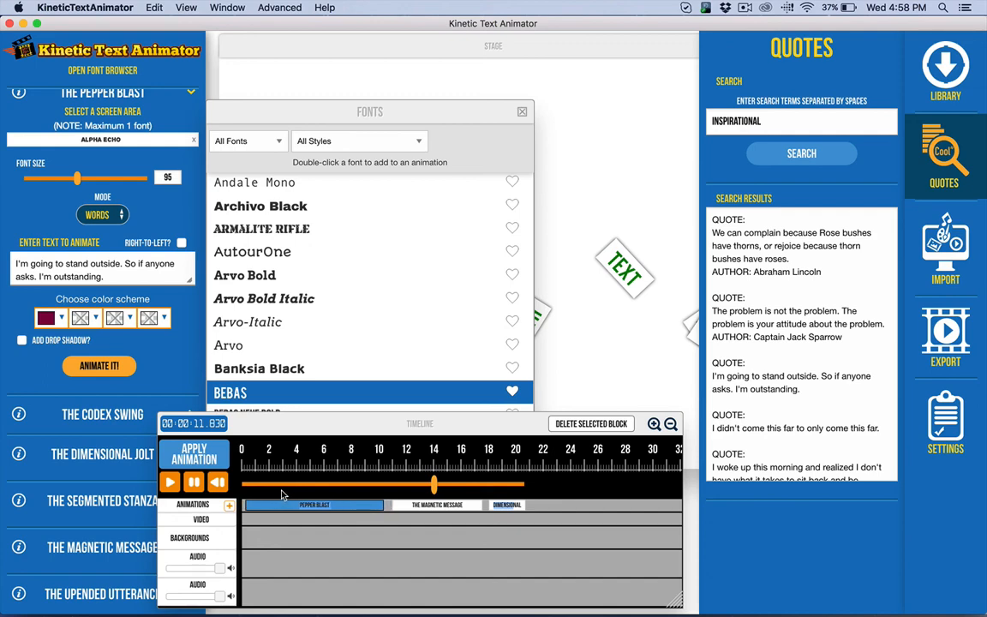
Close the Pepper Blast settings, the font browser and the quotes search to clear the workspace.
left_click(90, 93)
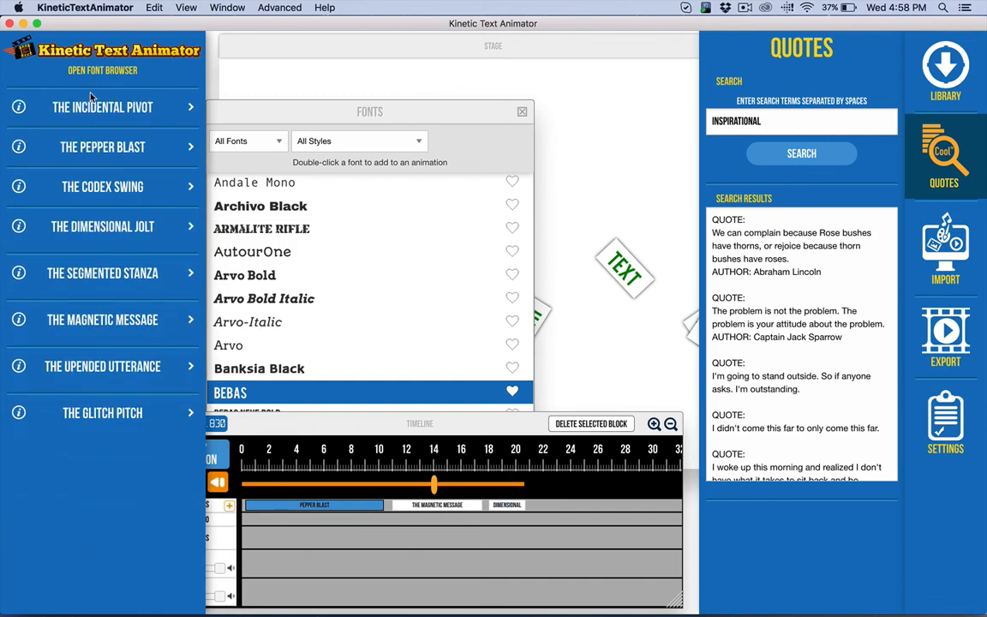
left_click(524, 113)
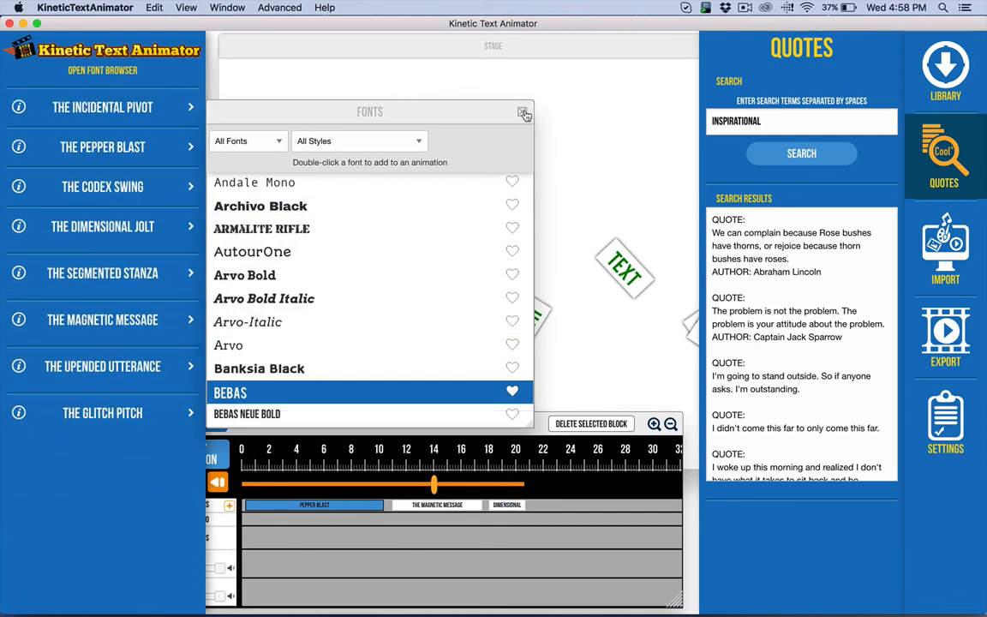
left_click(524, 113)
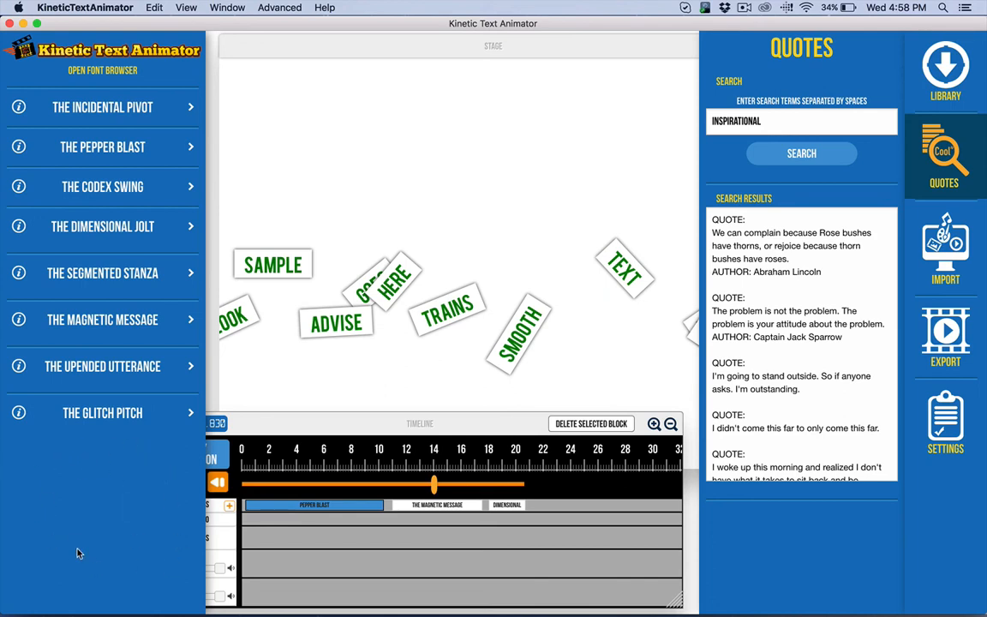
left_click(951, 64)
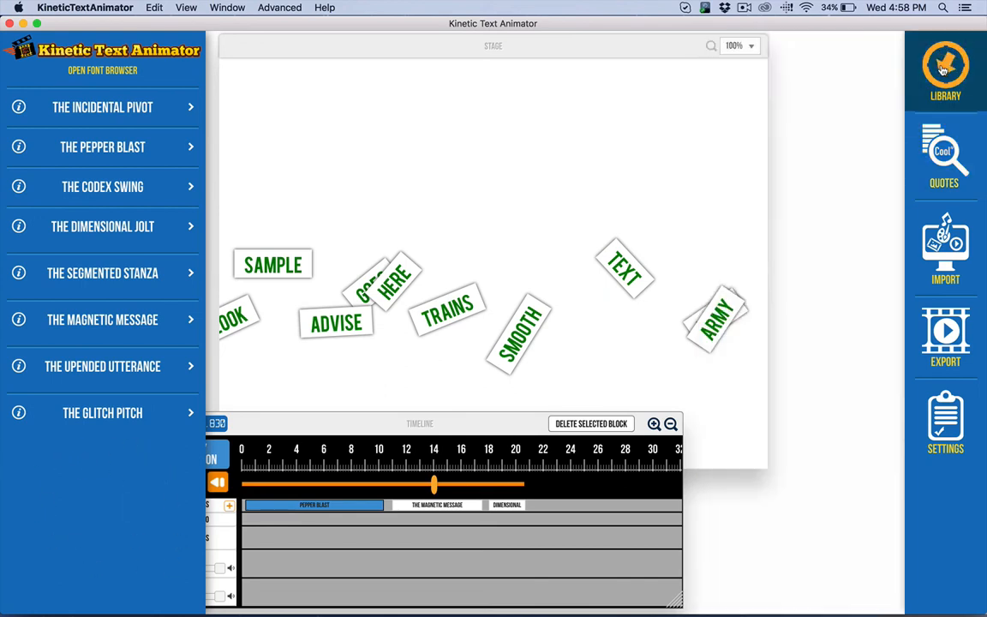
left_click(948, 65)
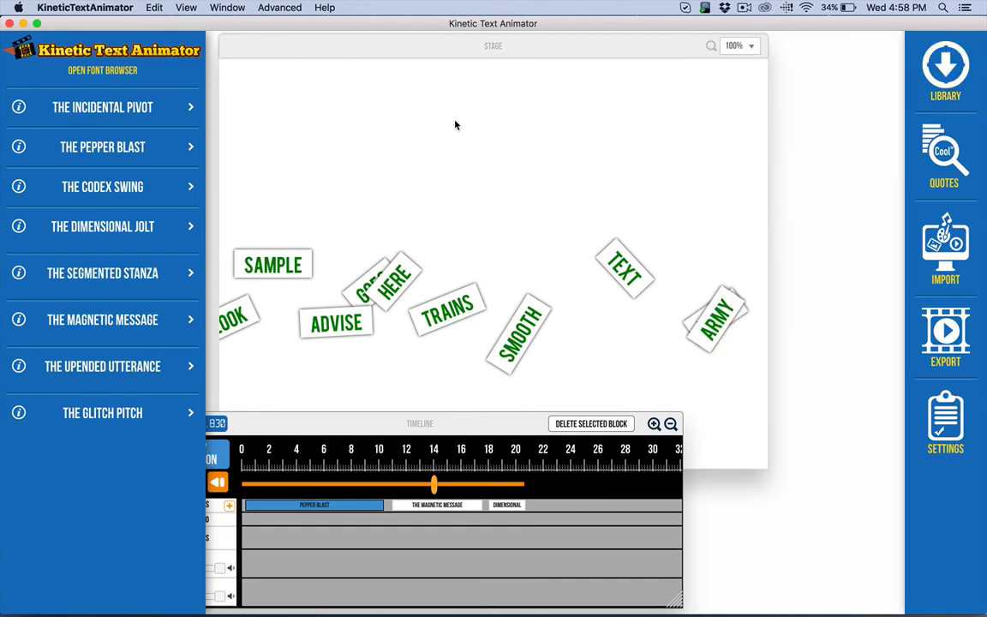